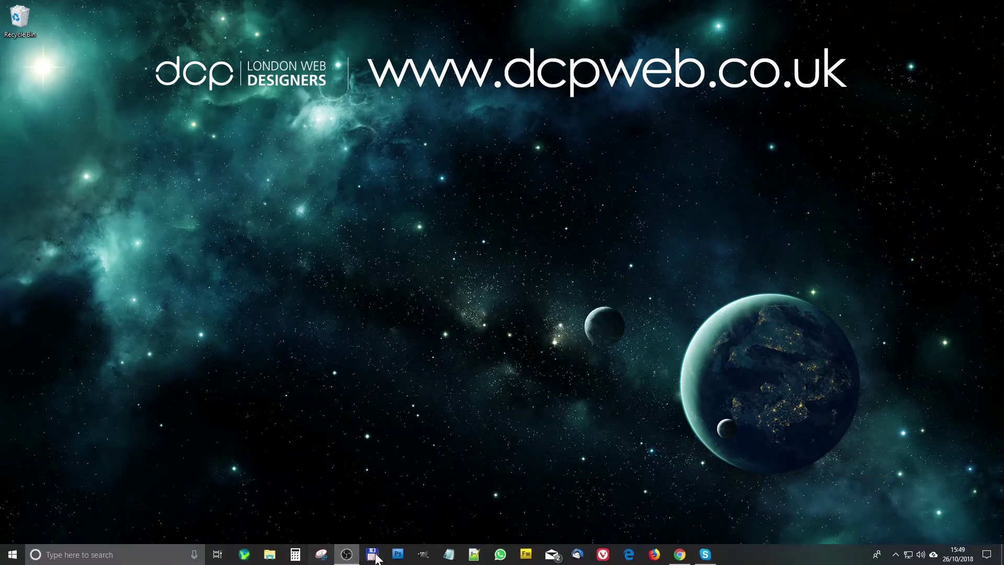
- Open GIMP and set the background colour to black (000000)
left_click(423, 554)
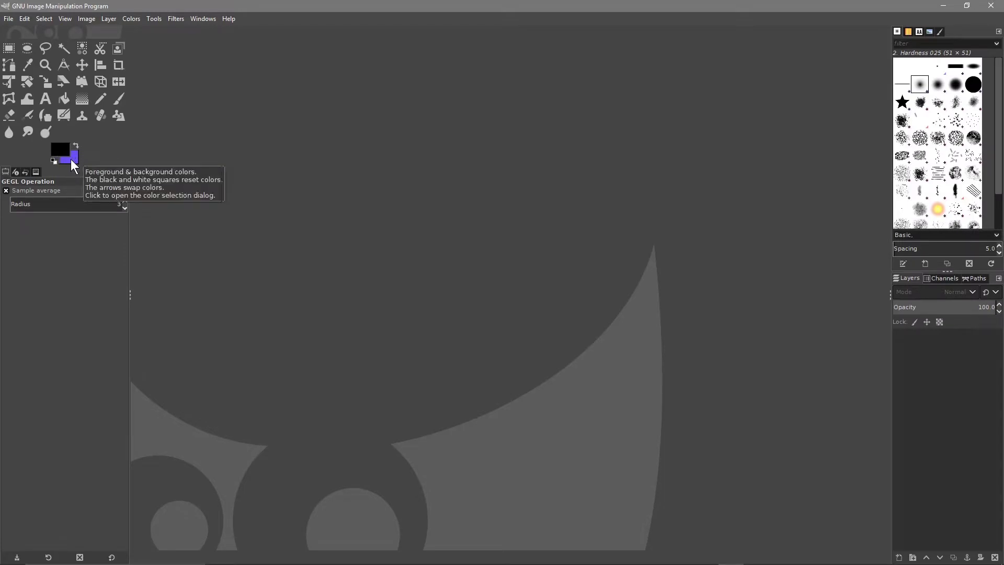
left_click(72, 161)
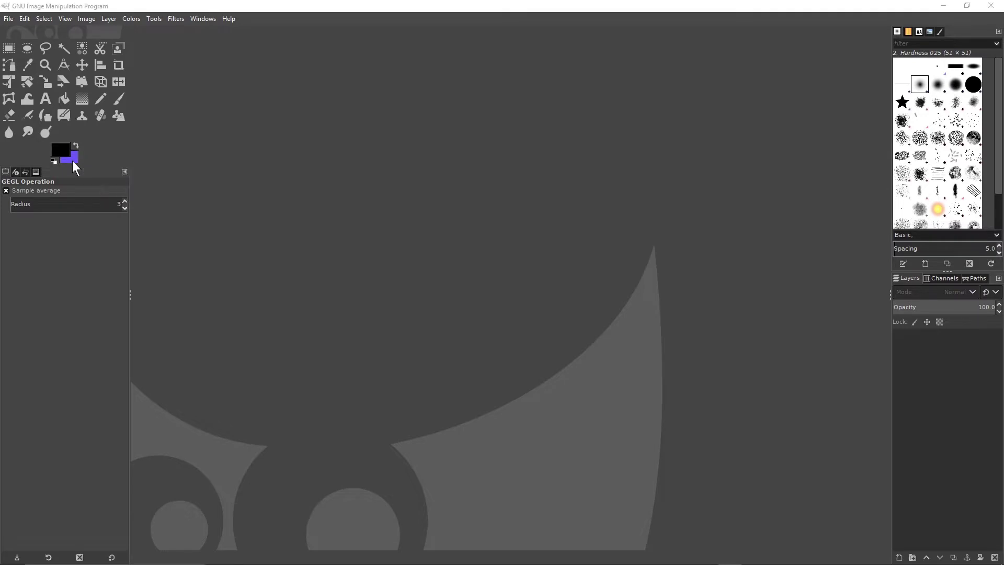
left_click_drag(57, 131, 1, 183)
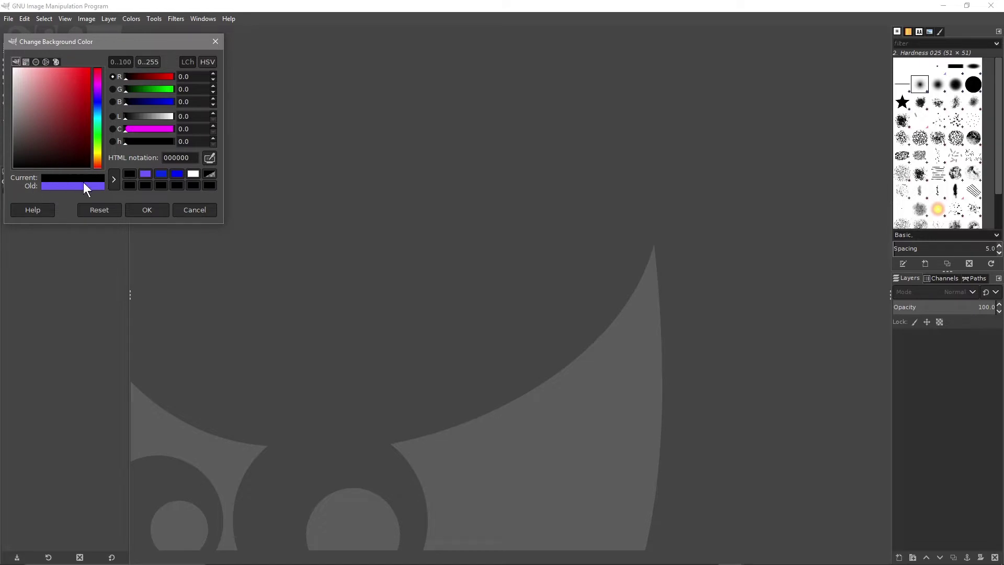
left_click(138, 210)
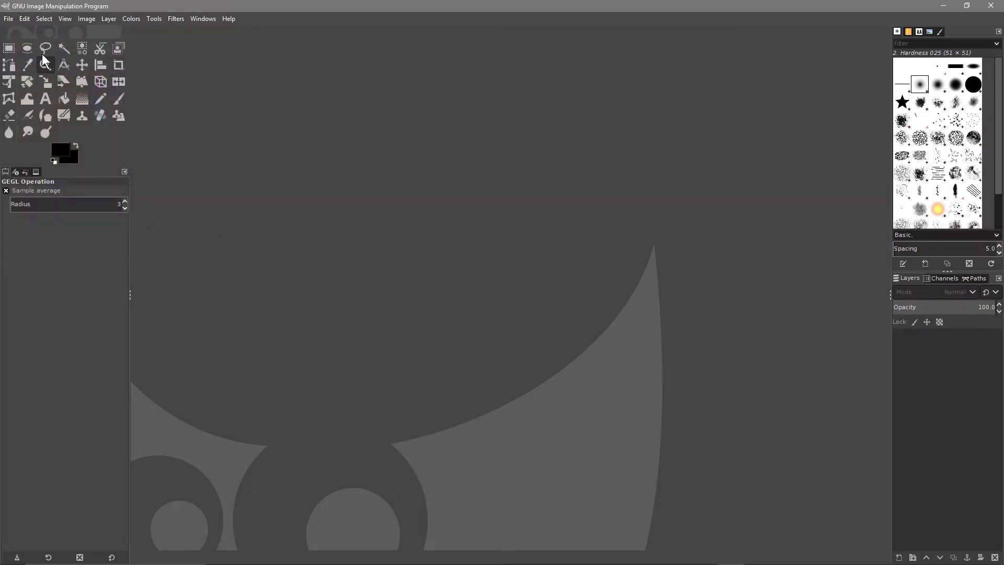
- Create a new landscape image 1920 px wide and 1080 px high
left_click(10, 18)
left_click(16, 30)
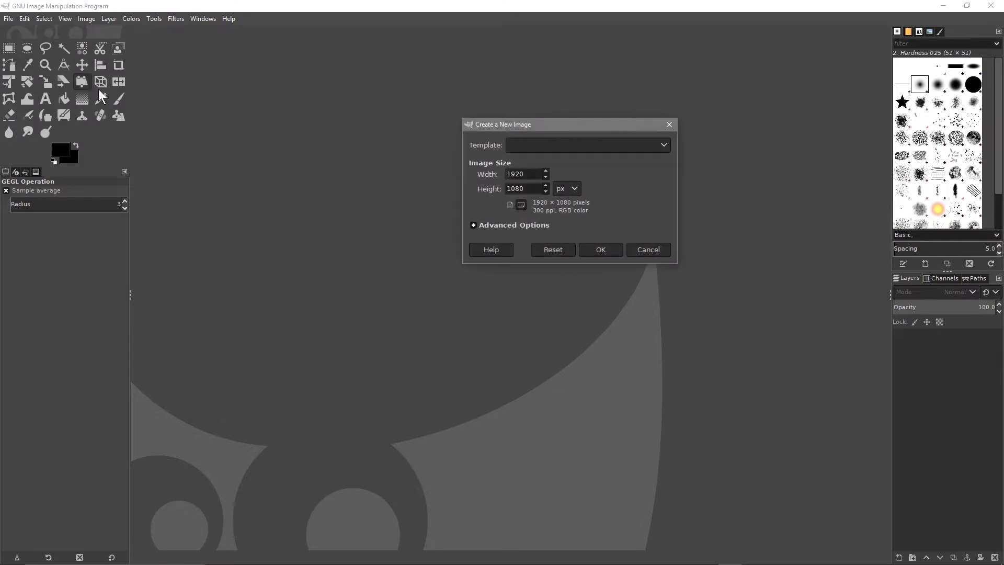
left_click(509, 173)
left_click(601, 248)
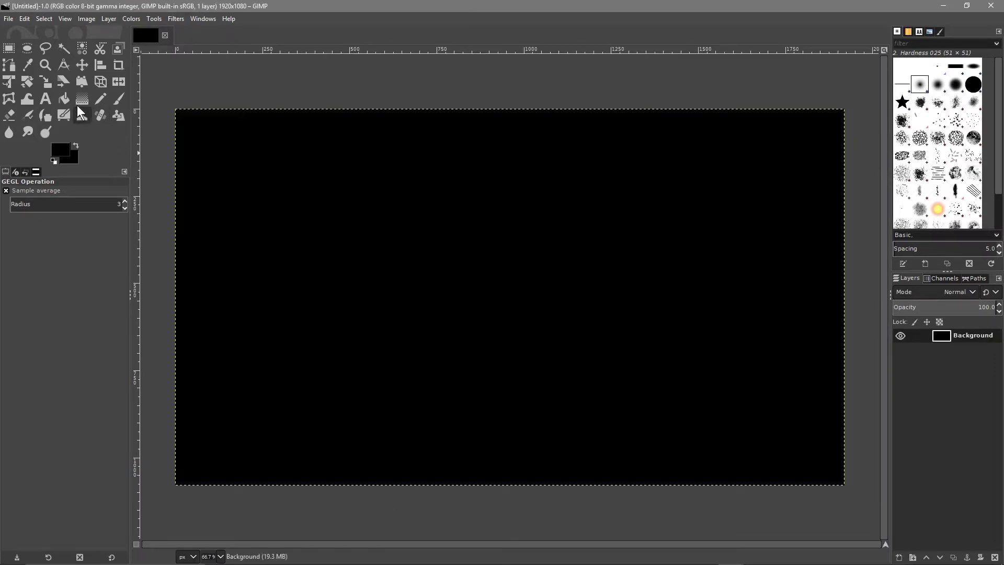
- Add a text layer near the middle of the canvas and enter "spae" in 62 px Bebas
left_click(45, 97)
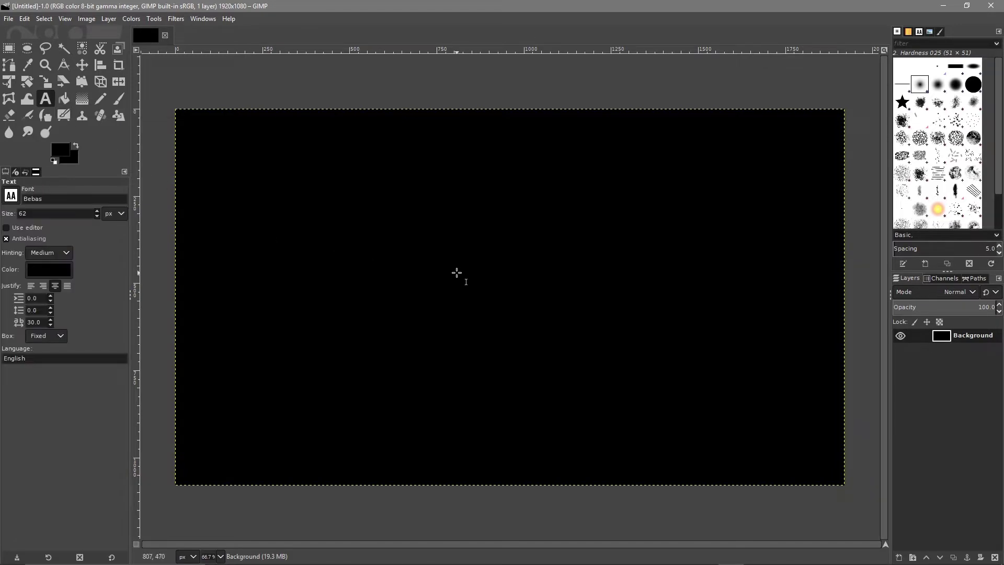
left_click(456, 272)
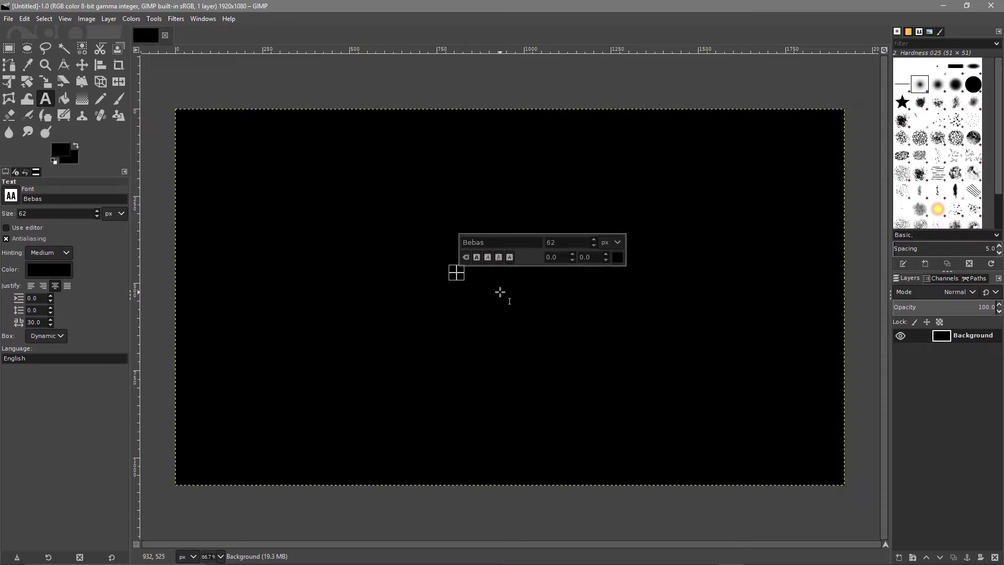
type("spae")
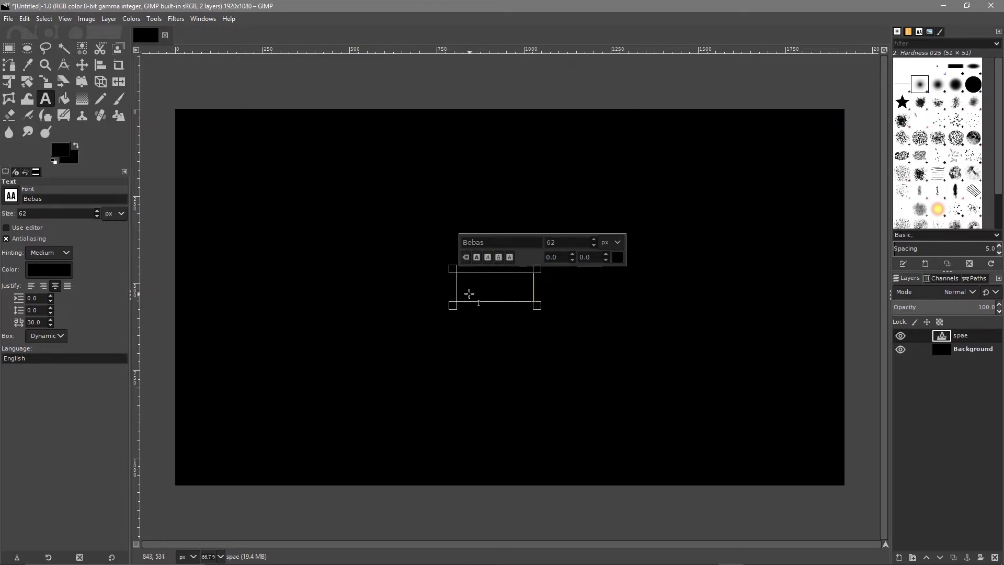
- Colour the text white (ffffff) and insert the missing C so the word reads "SPACE"
double_click(461, 289)
left_click(35, 269)
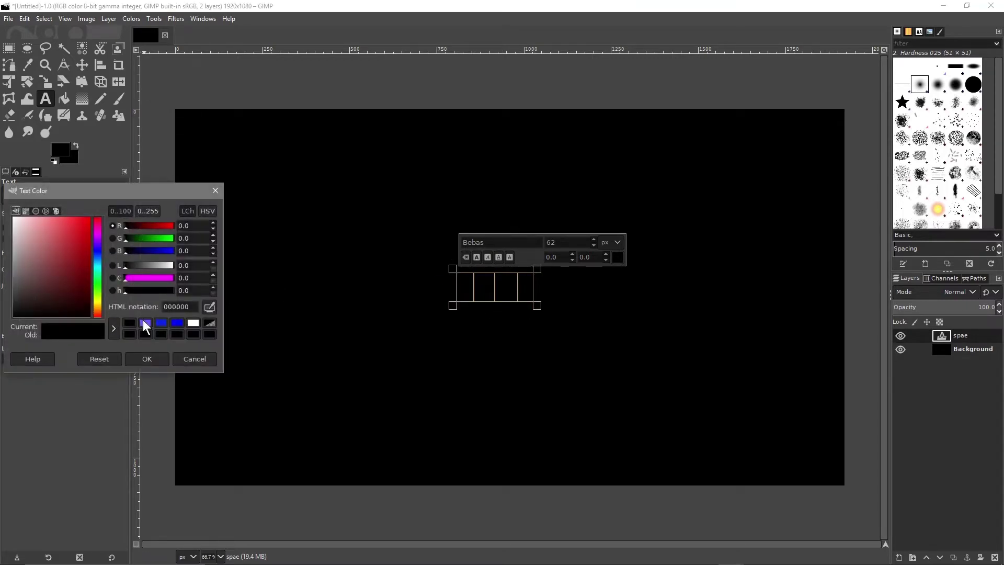
left_click(191, 323)
left_click_drag(61, 286, 8, 213)
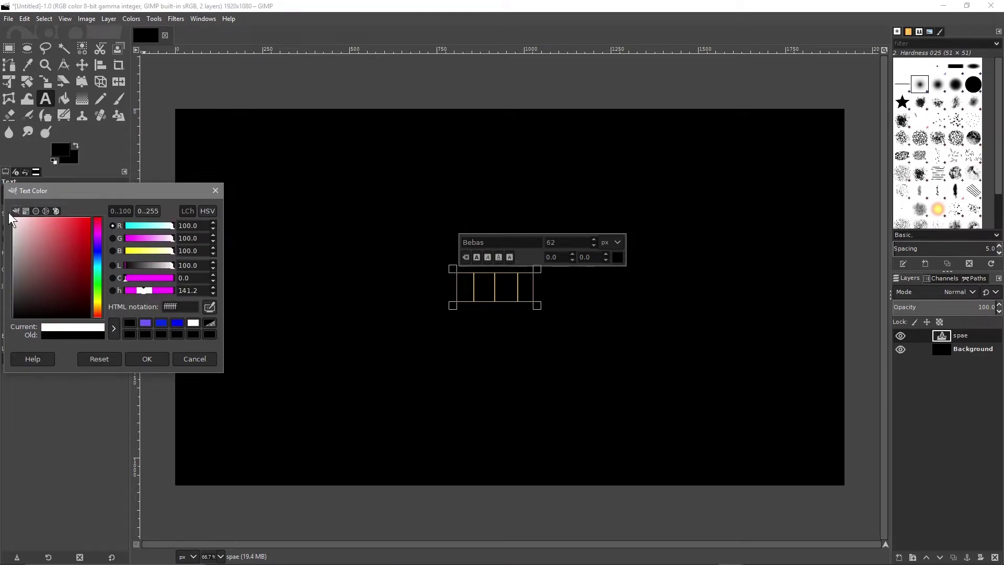
left_click(143, 358)
left_click(510, 286)
type("C")
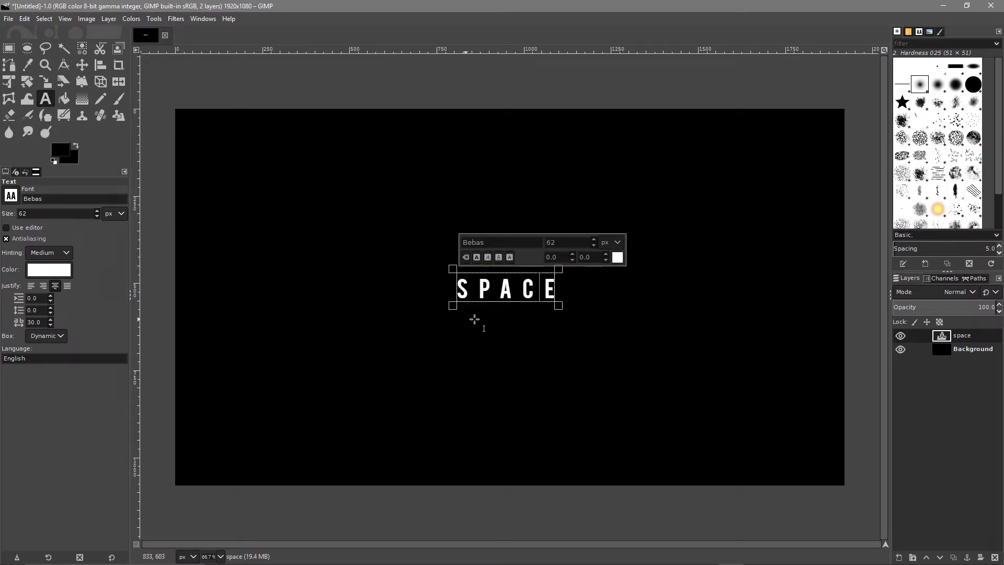
- Enlarge the text box until it nearly fills the canvas, leaving a narrow margin on every side
left_click_drag(449, 270, 211, 147)
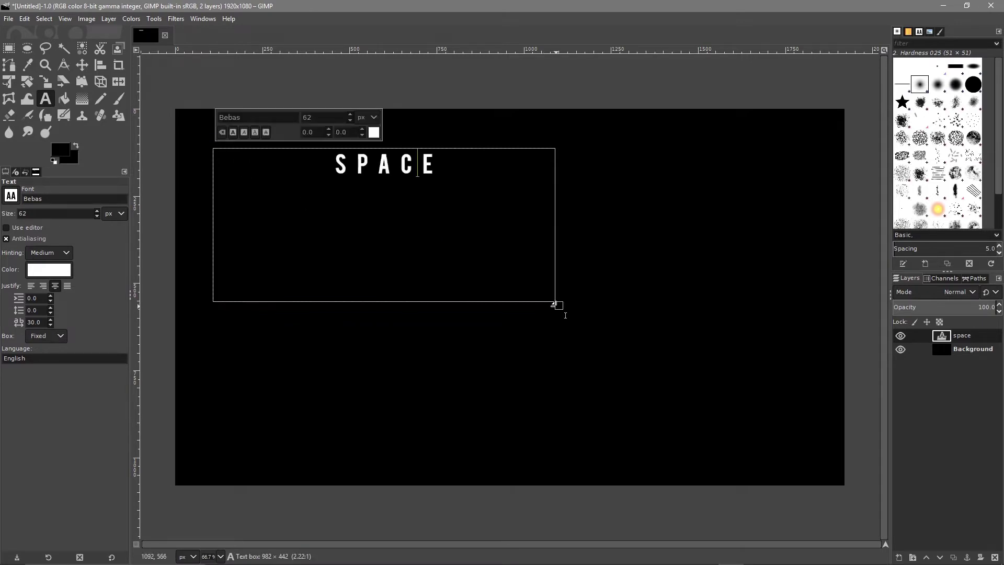
left_click_drag(556, 306, 836, 482)
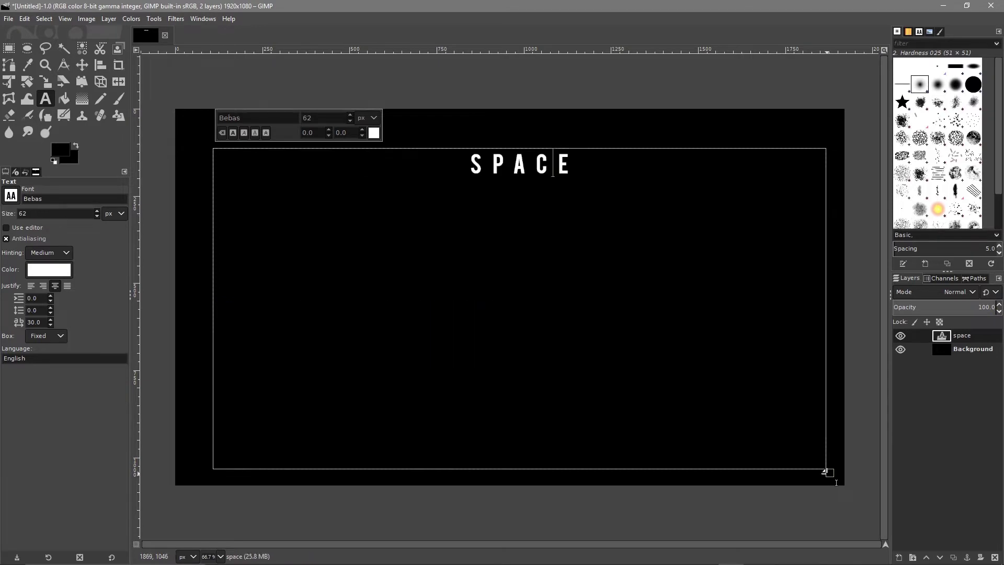
left_click_drag(213, 147, 190, 118)
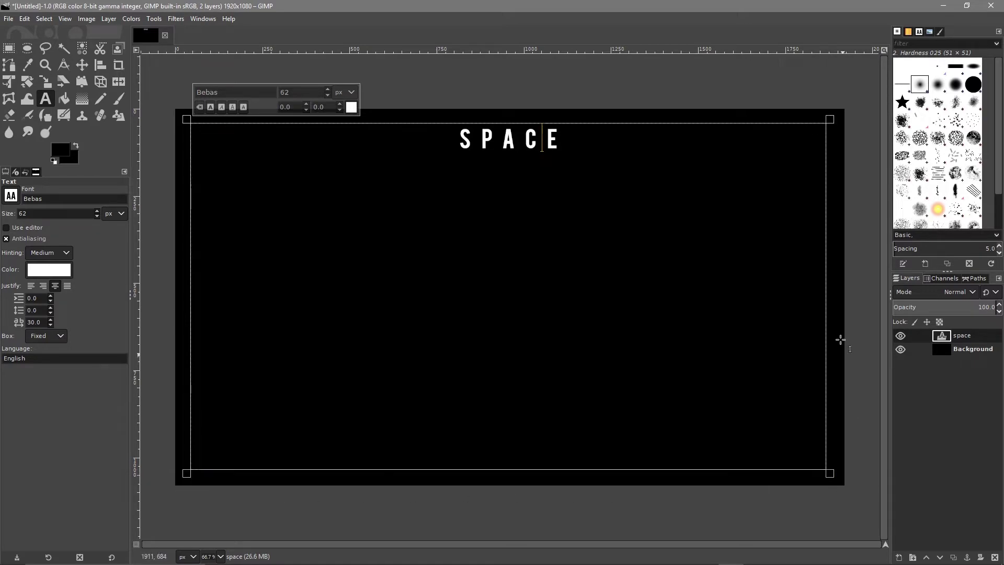
left_click_drag(842, 127, 839, 132)
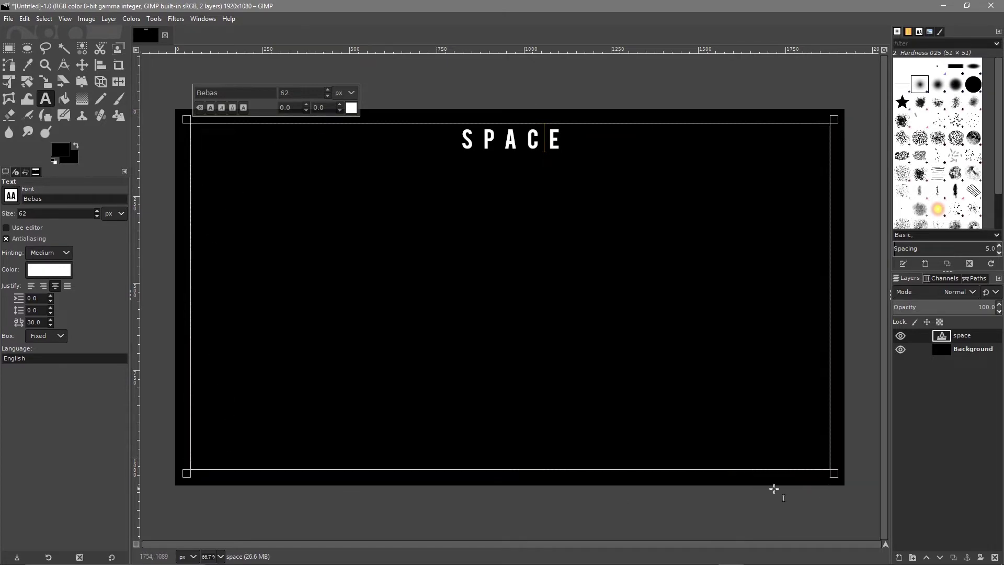
- Insert five blank lines before the word SPACE to move it down in the text box
left_click(455, 137)
key("Return")
key("Return")
key("Return")
key("Return")
key("Return")
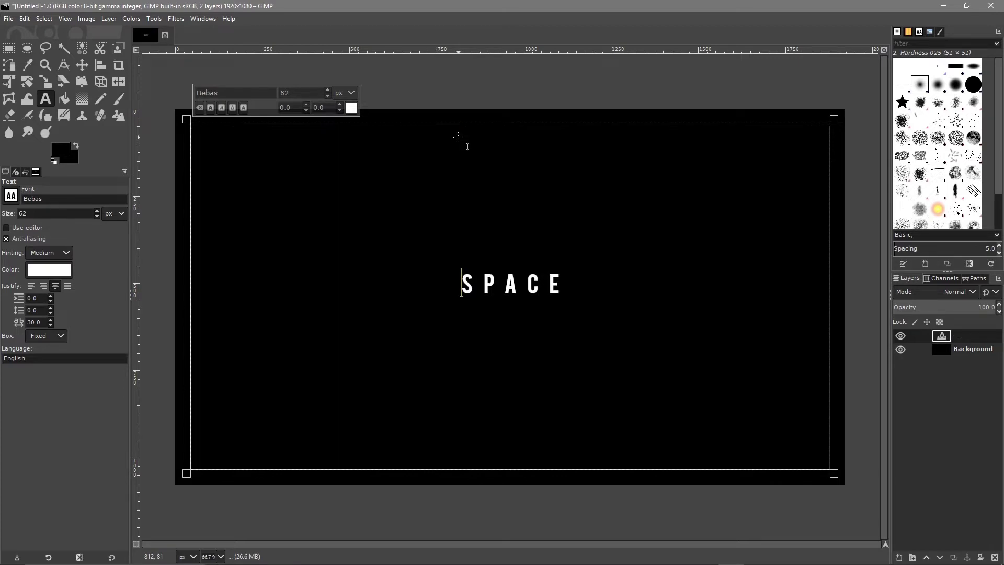
- Set the font size of the word SPACE to 400 px
left_click_drag(458, 281, 605, 280)
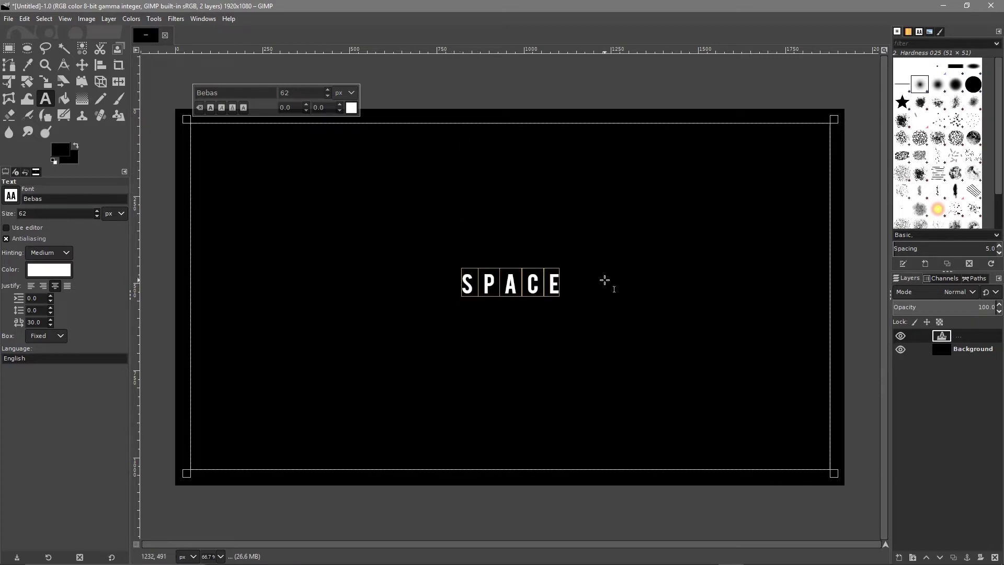
left_click(299, 88)
type("400")
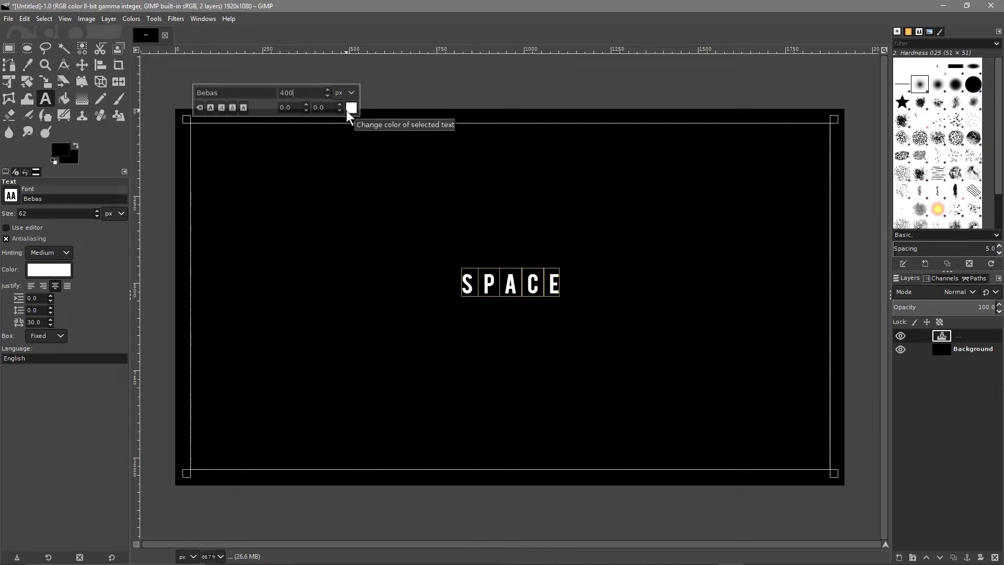
key("Return")
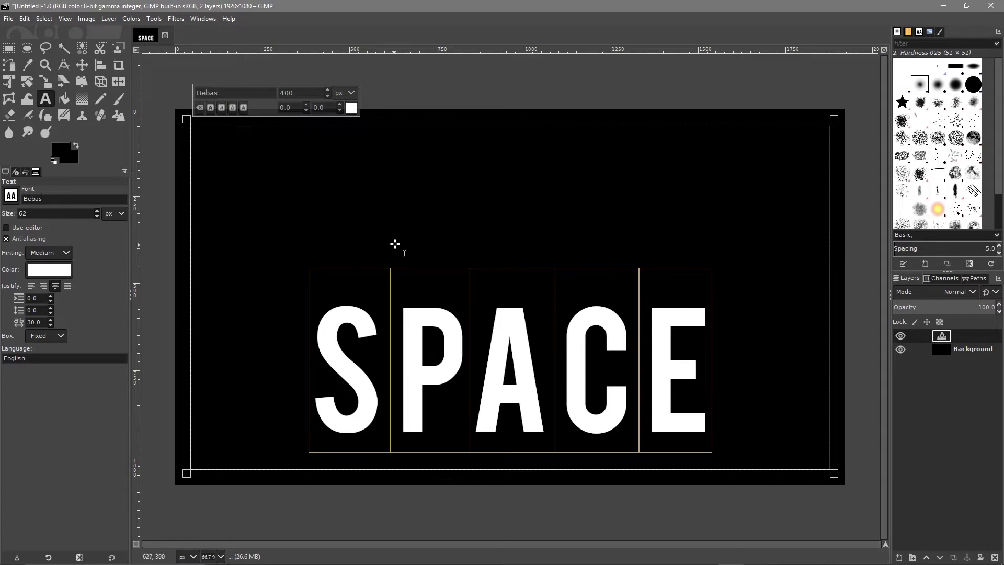
- Remove two of the blank lines above SPACE so the large word sits near the vertical middle of the canvas
left_click(511, 153)
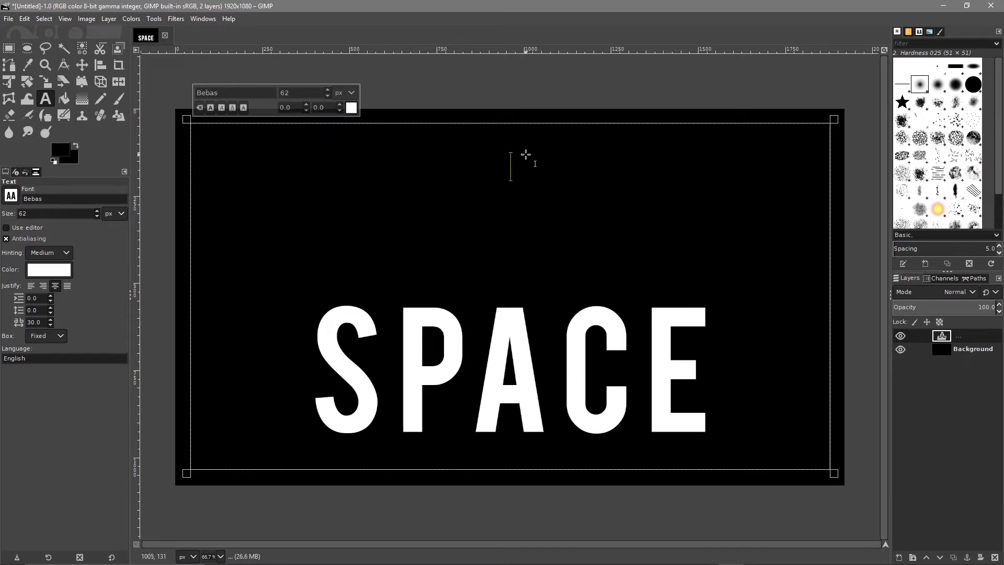
key("Delete")
key("Delete")
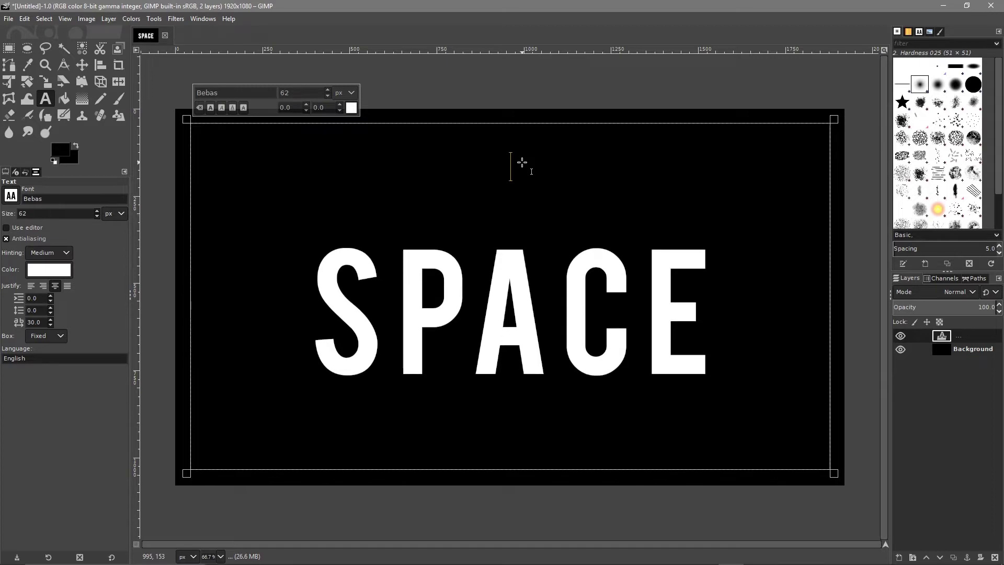
key("Delete")
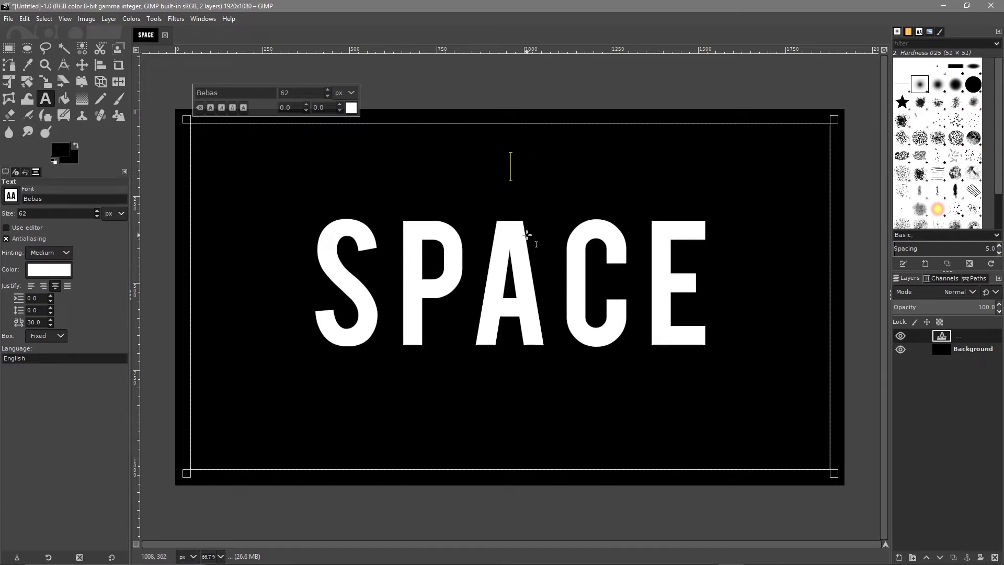
key("Delete")
key("ctrl+z")
key("Return")
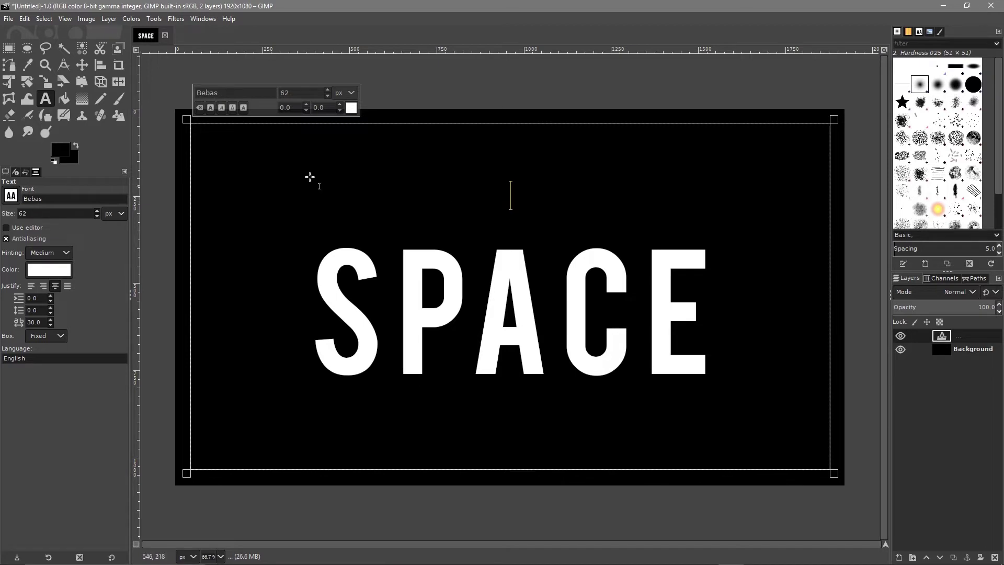
- Leave text editing and turn the text layer's alpha into a selection around the SPACE letters
left_click(81, 63)
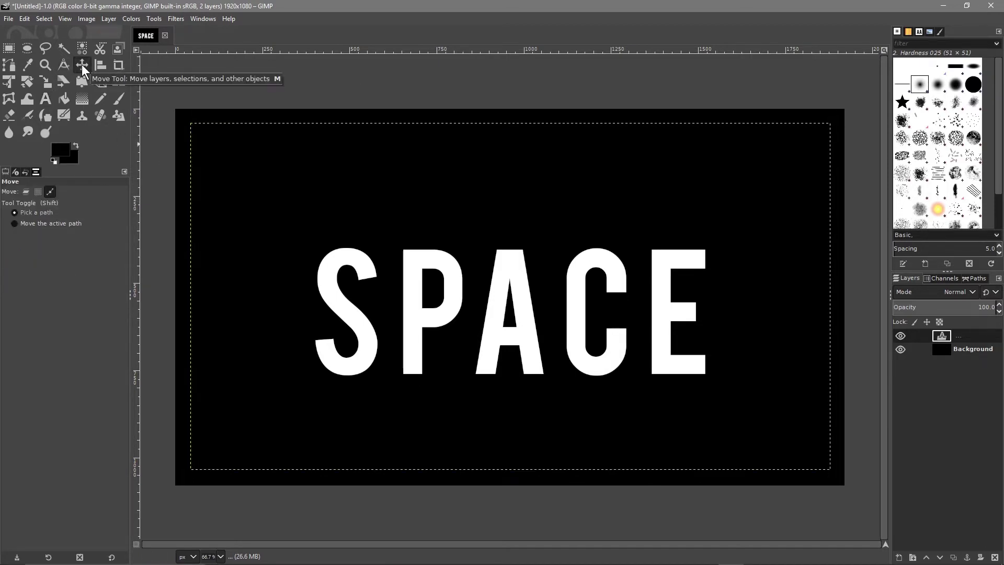
left_click(45, 21)
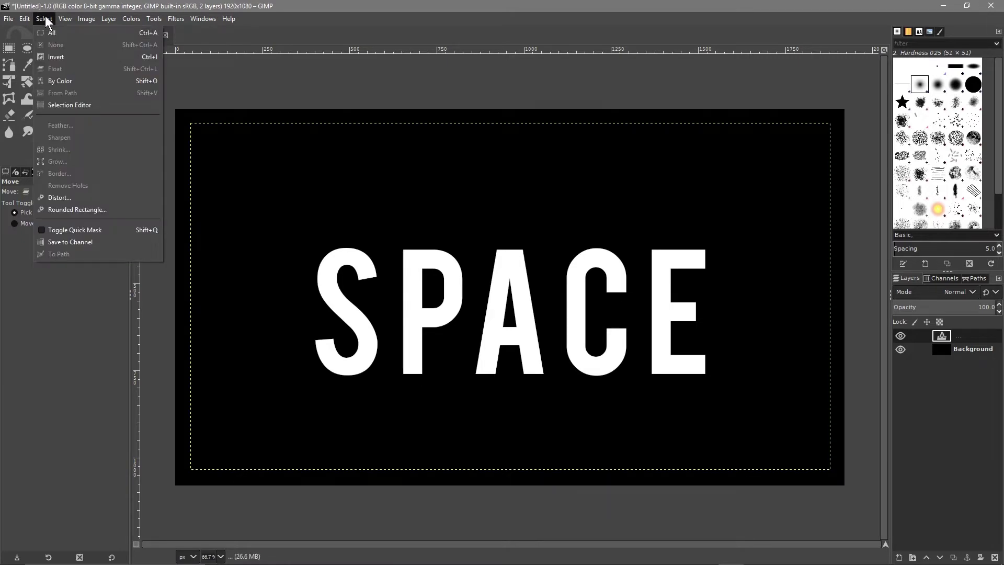
left_click(52, 33)
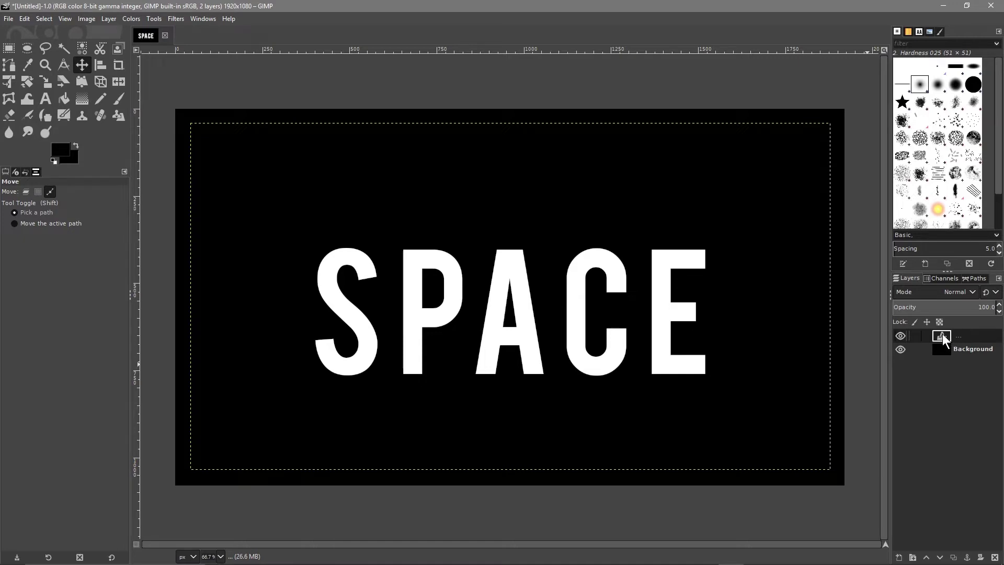
left_click(942, 337)
right_click(955, 333)
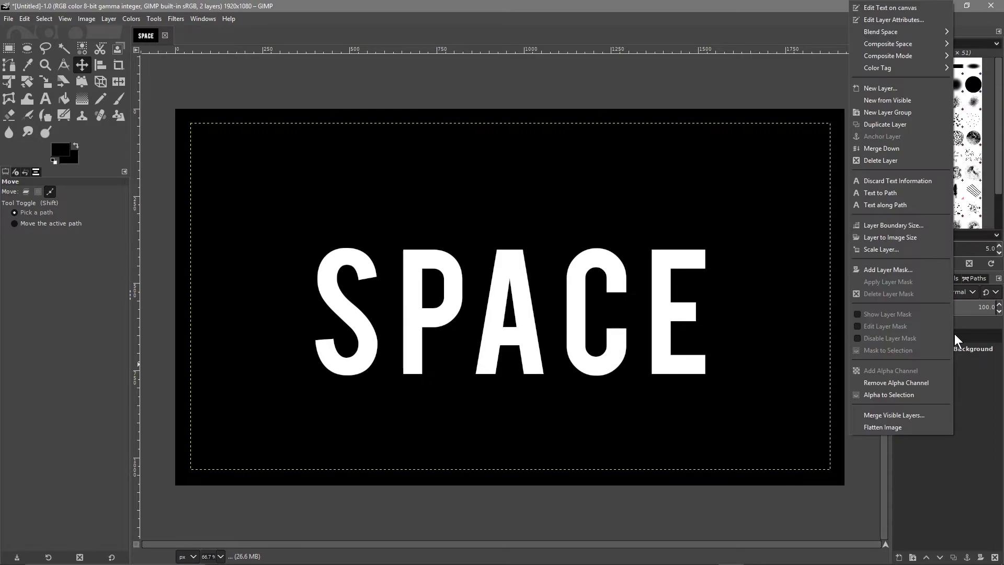
left_click(880, 394)
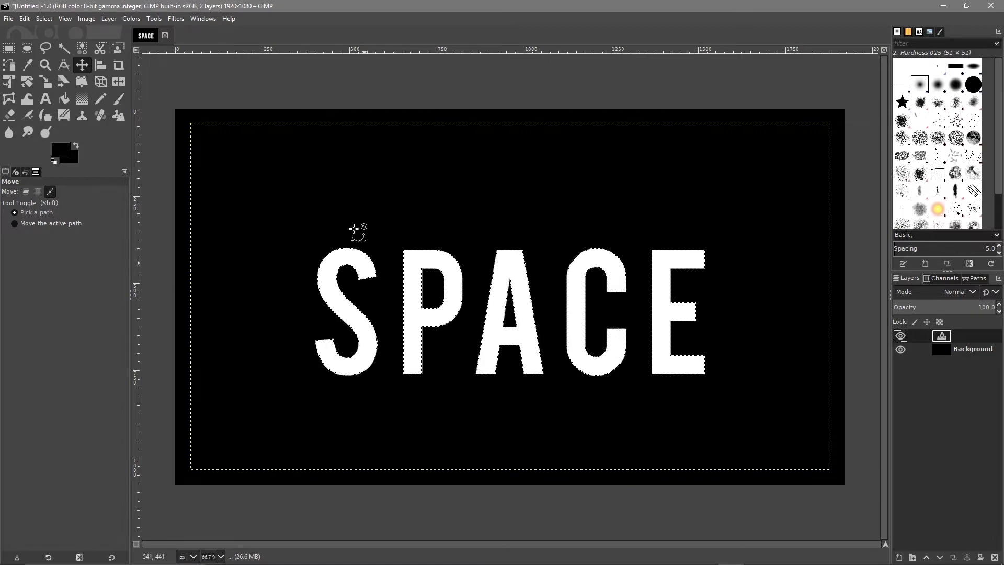
- Fill the selected letters with a linear Deep Sea gradient running vertically from the top of the S to about X 489, Y 674 px
left_click(81, 100)
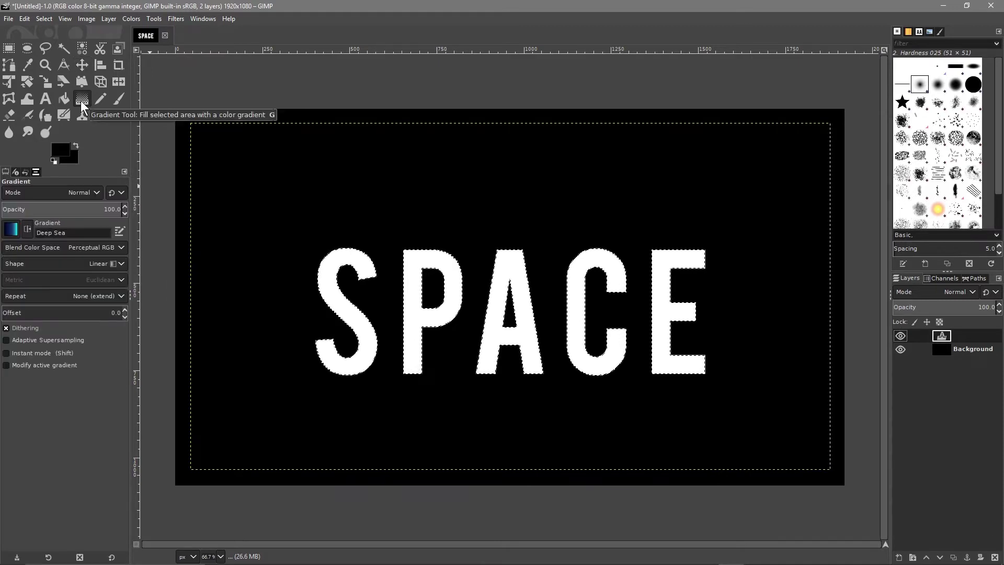
left_click(11, 228)
left_click_drag(90, 284, 93, 363)
scroll(93, 363, "up", 20)
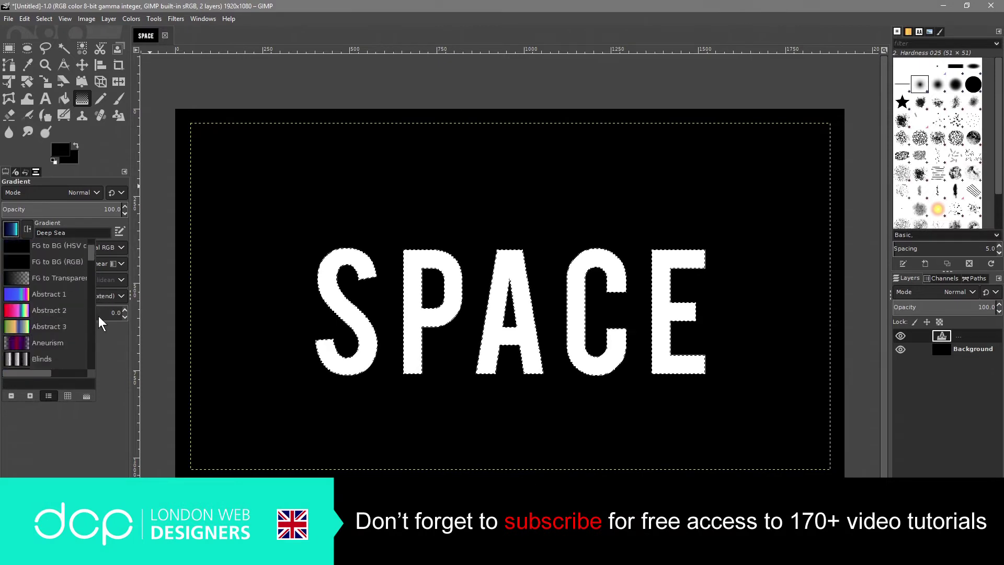
scroll(97, 312, "down", 3)
scroll(96, 306, "up", 5)
scroll(96, 306, "down", 6)
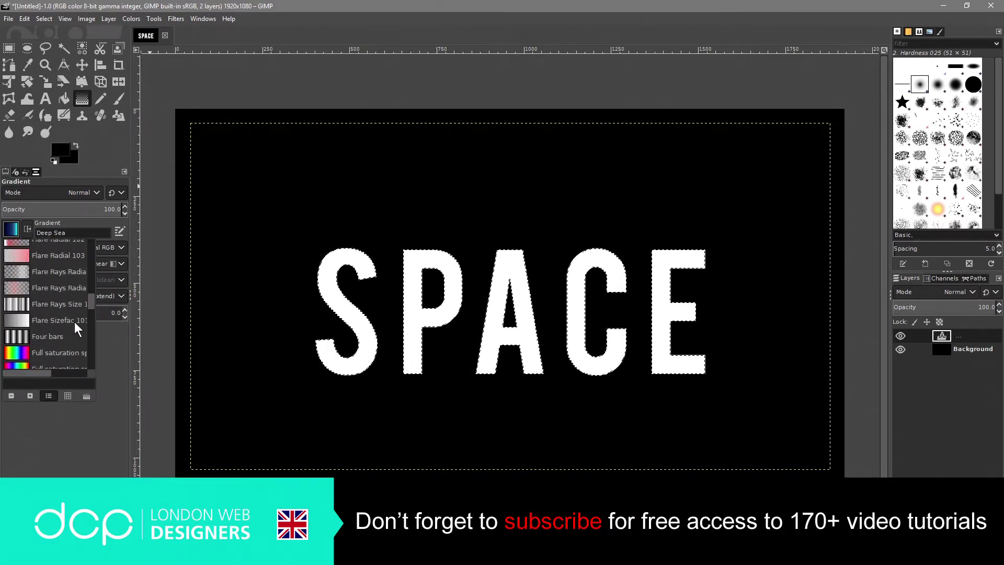
scroll(74, 321, "down", 1)
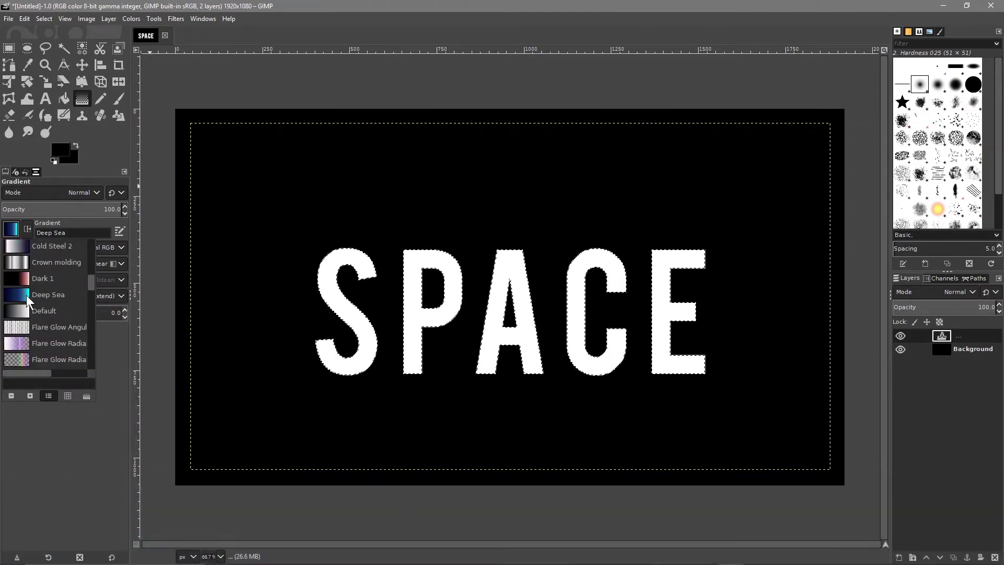
left_click(15, 227)
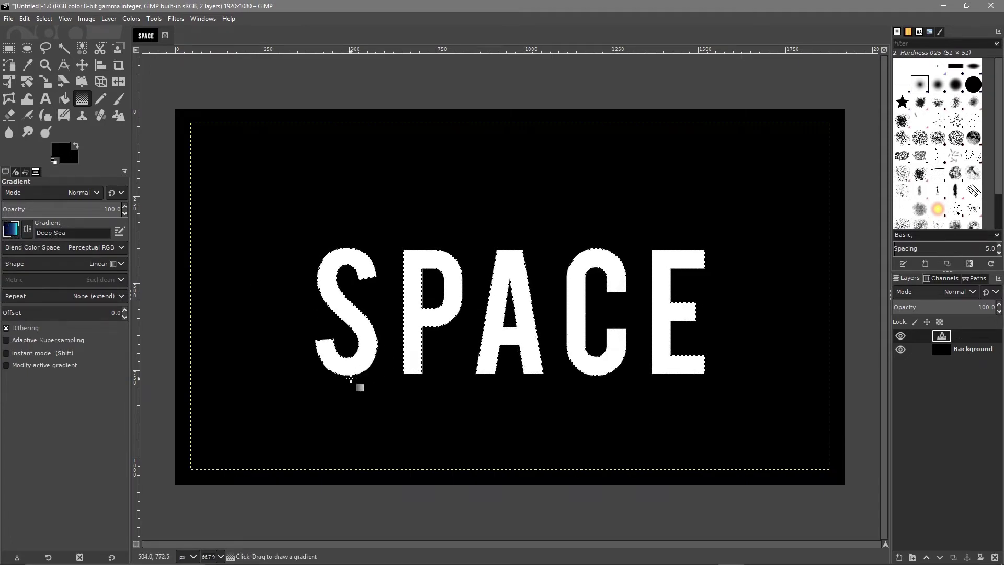
left_click(345, 246)
left_click_drag(345, 246, 354, 343)
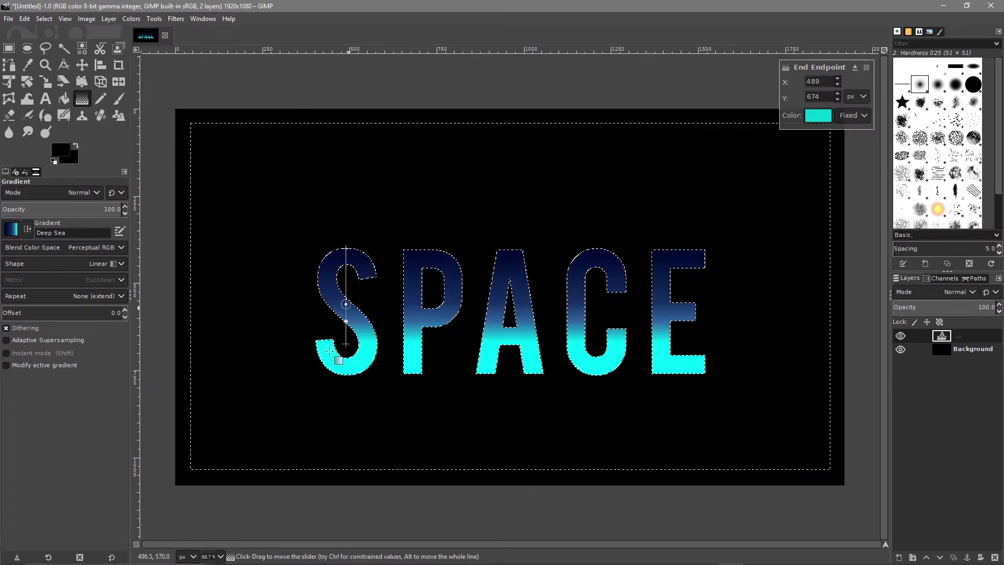
- Commit the gradient on the SPACE letters and clear the selection
left_click(80, 65)
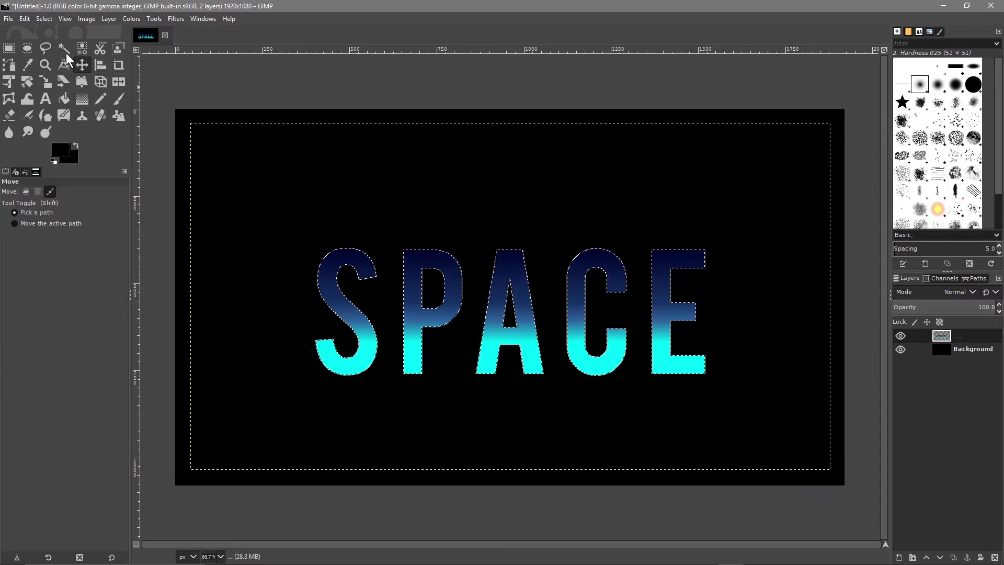
left_click(40, 19)
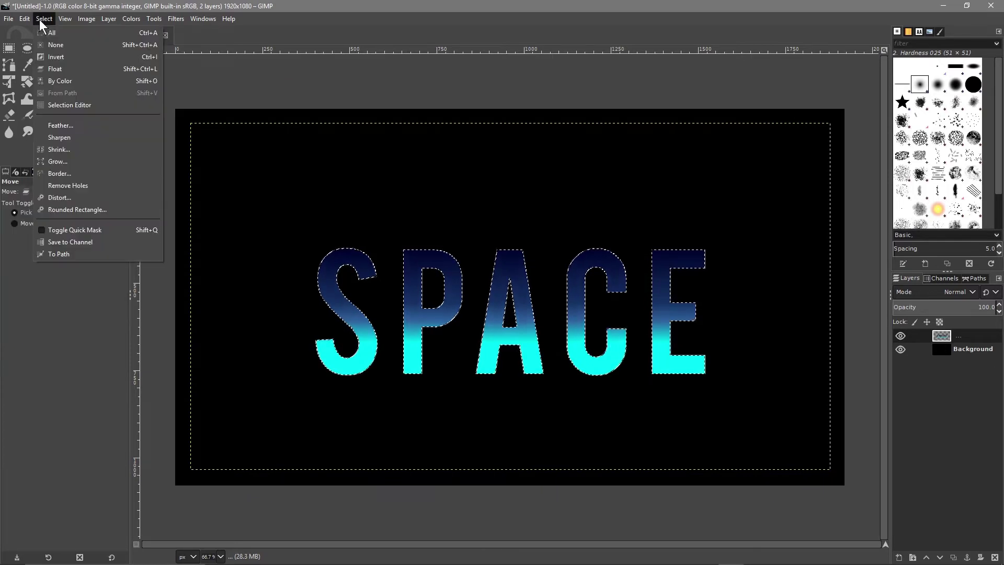
left_click(64, 45)
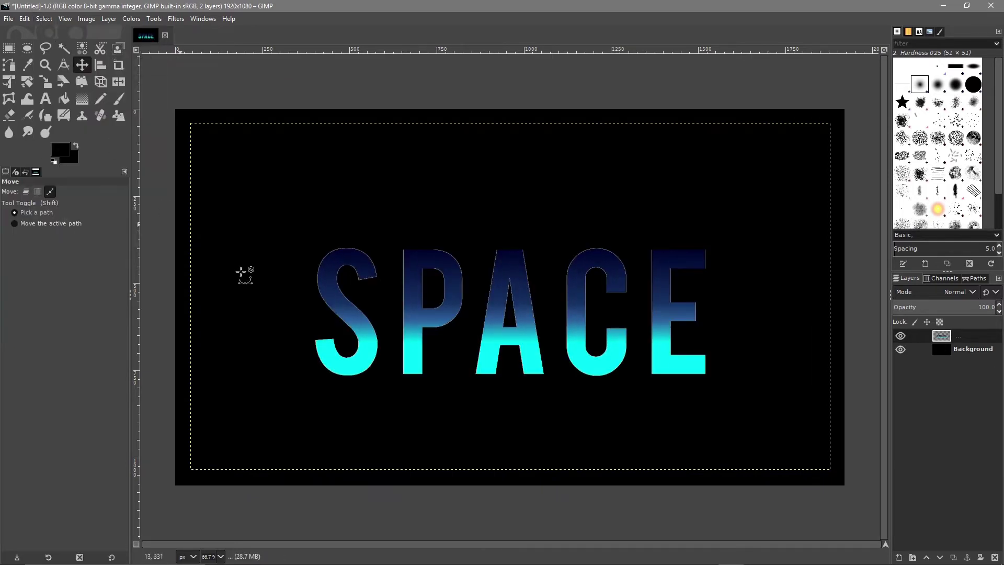
- Duplicate the gradient text layer and turn the lower copy's alpha into a selection around the letters
right_click(939, 333)
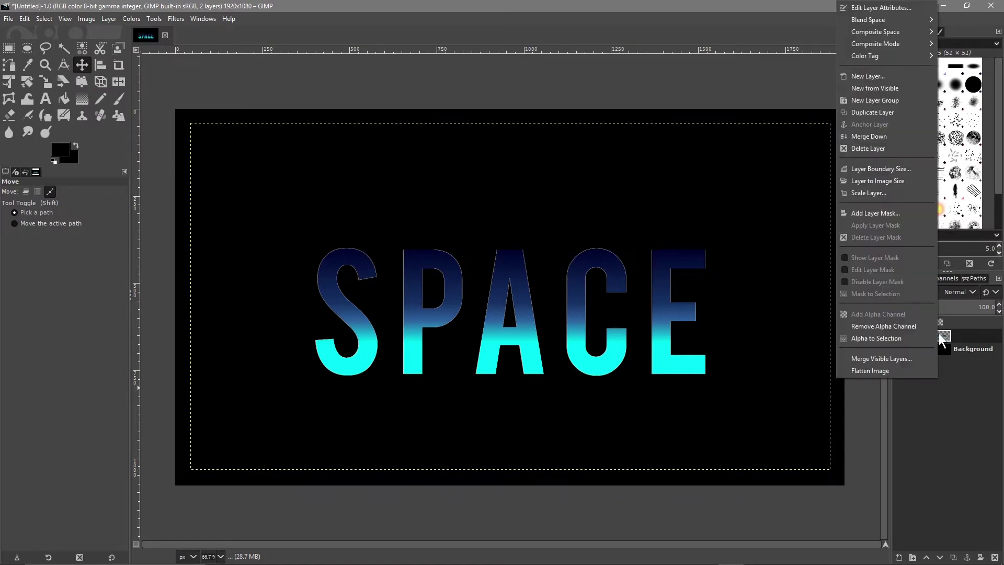
left_click(877, 112)
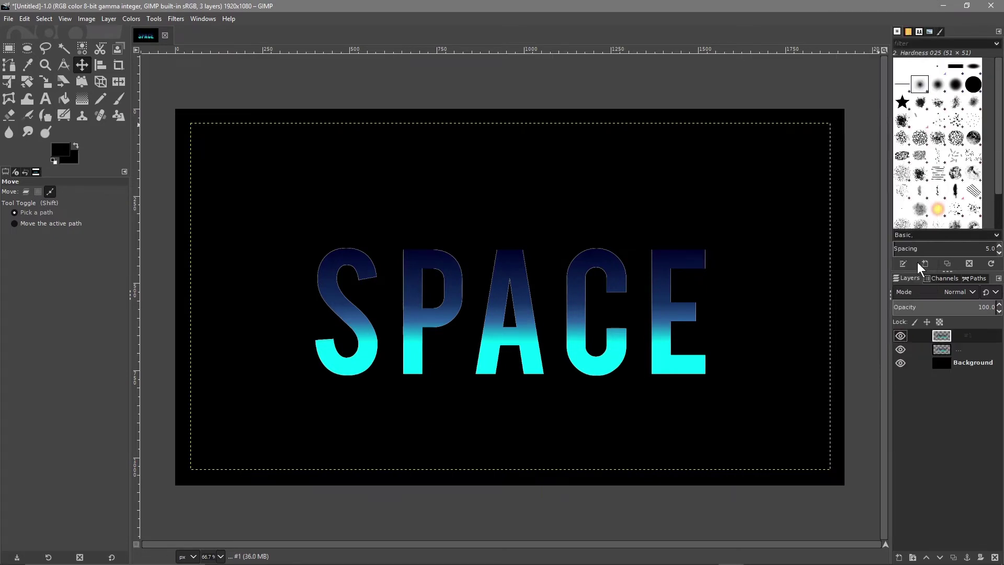
left_click(940, 348)
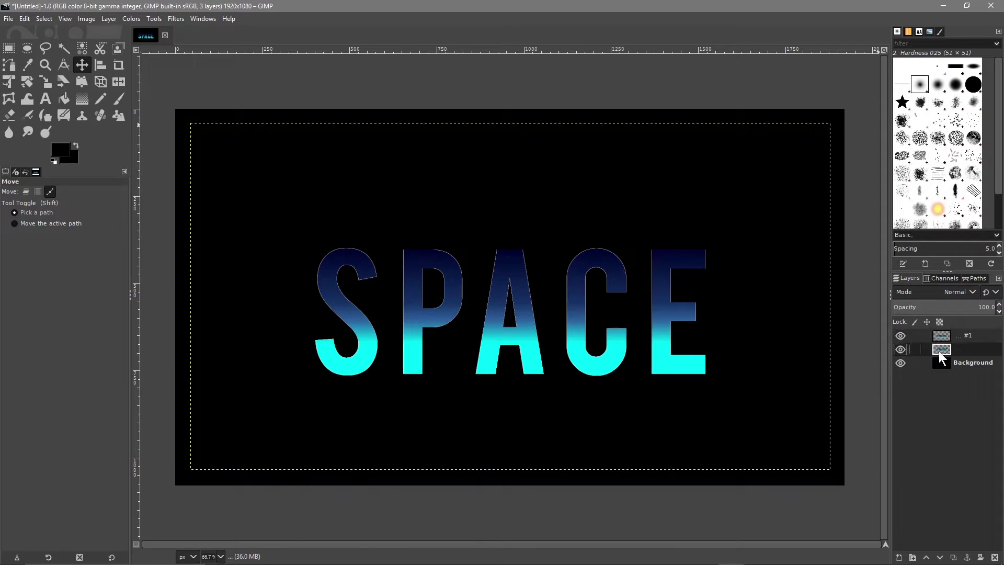
right_click(941, 355)
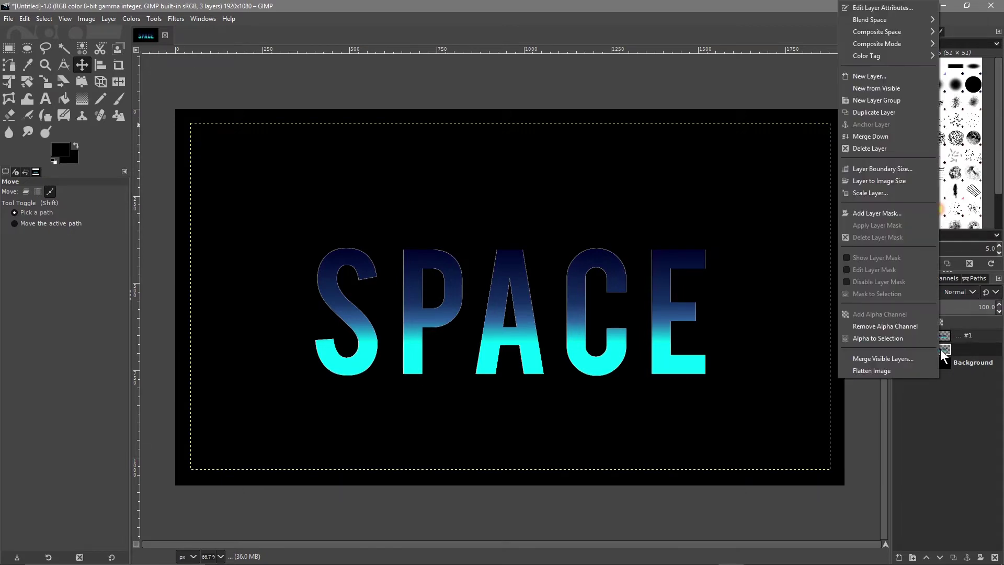
left_click(877, 337)
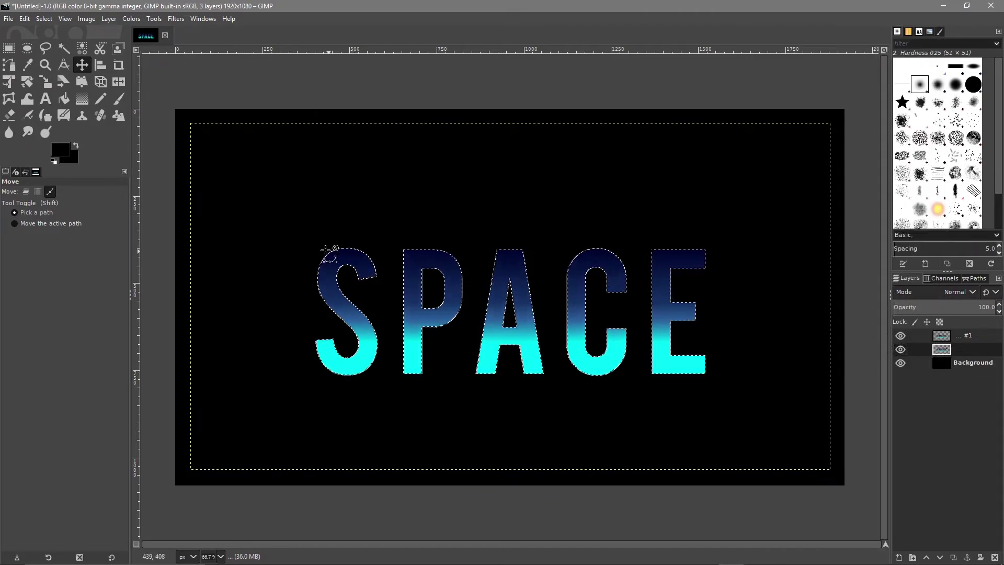
- Grow the selection around the SPACE letters by 10 px
left_click(46, 18)
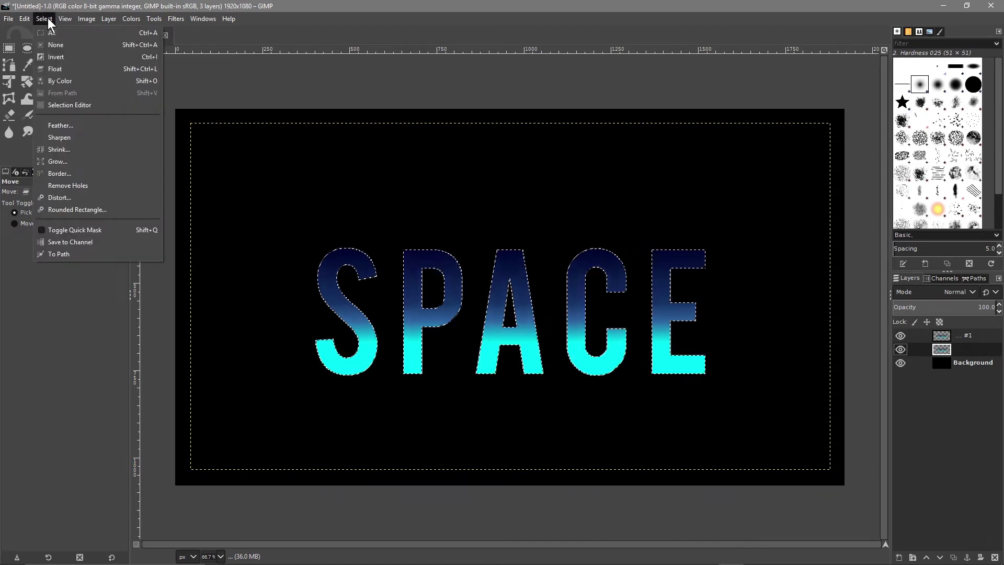
left_click(68, 161)
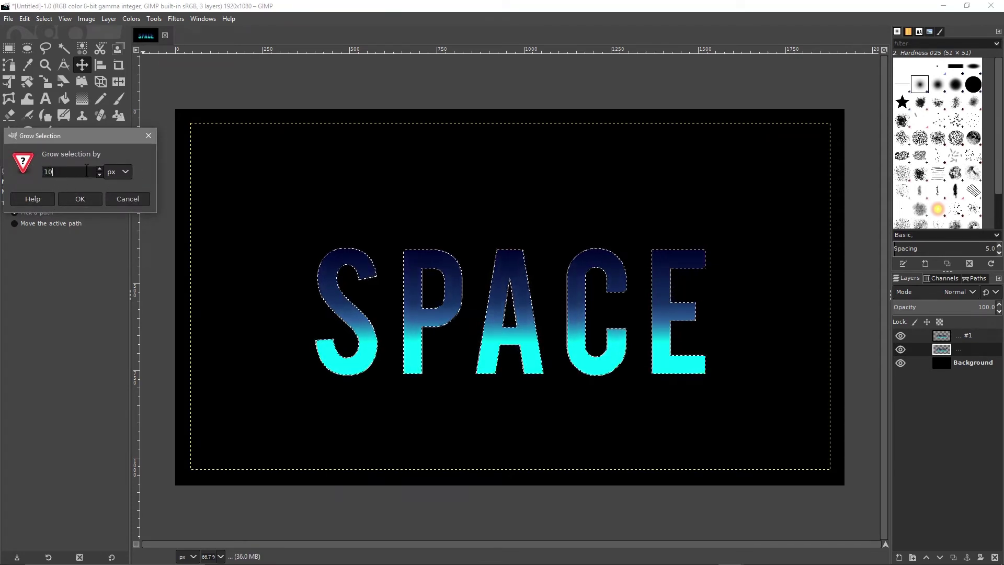
left_click(81, 198)
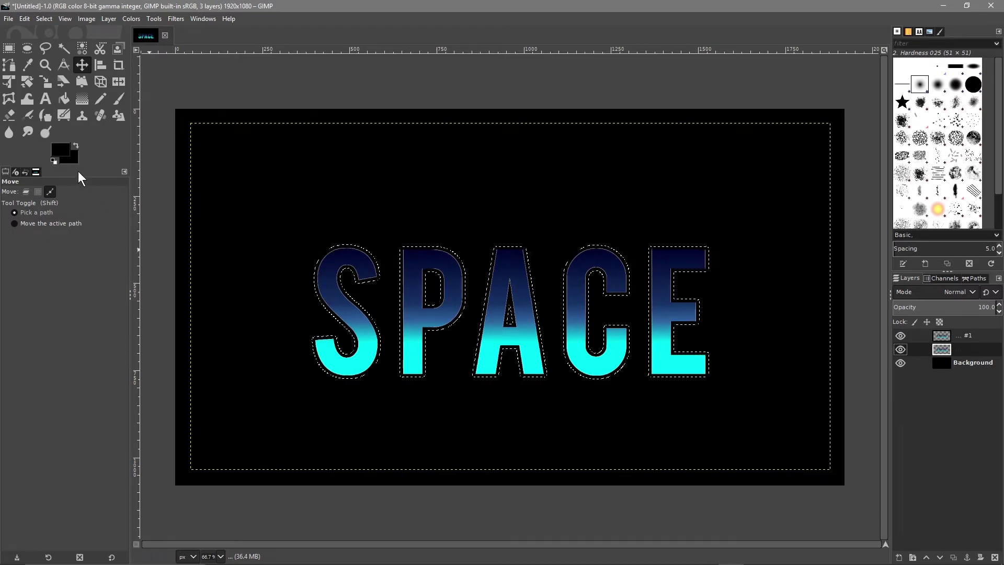
- Fill the grown selection with a vertical linear Deep Sea gradient from the base of the S up to X 500, Y 492 px, and deselect
left_click(83, 103)
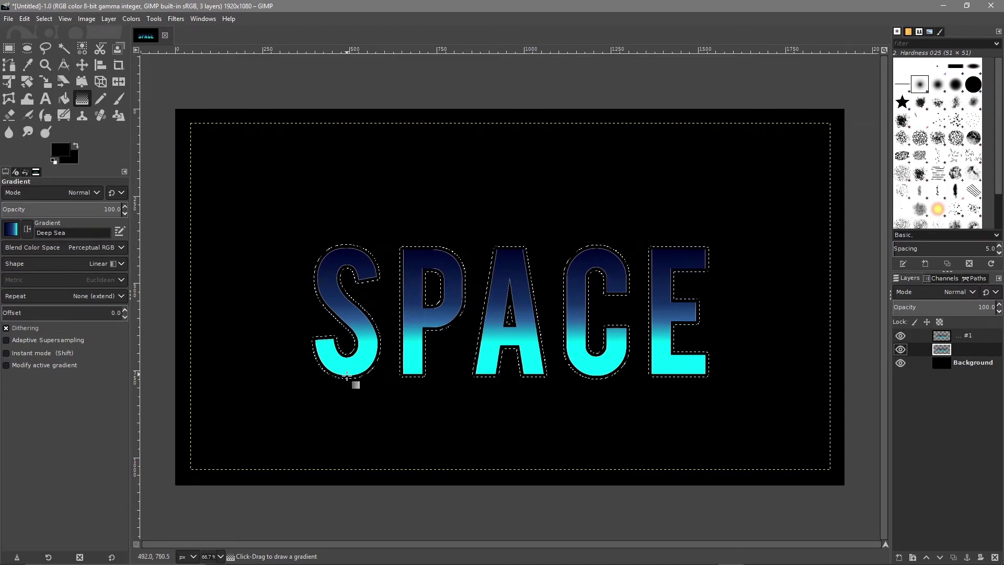
left_click_drag(349, 377, 342, 281)
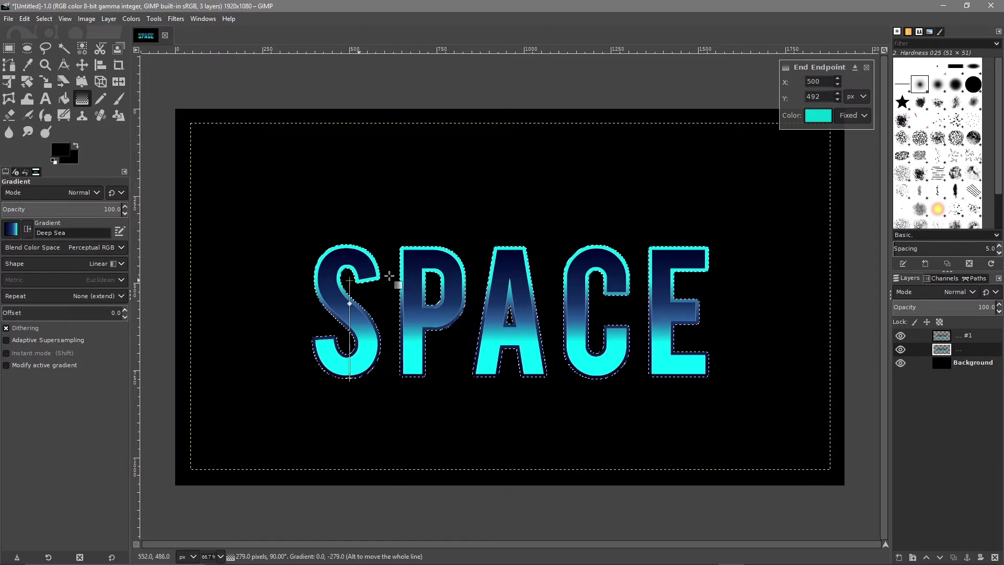
left_click(81, 61)
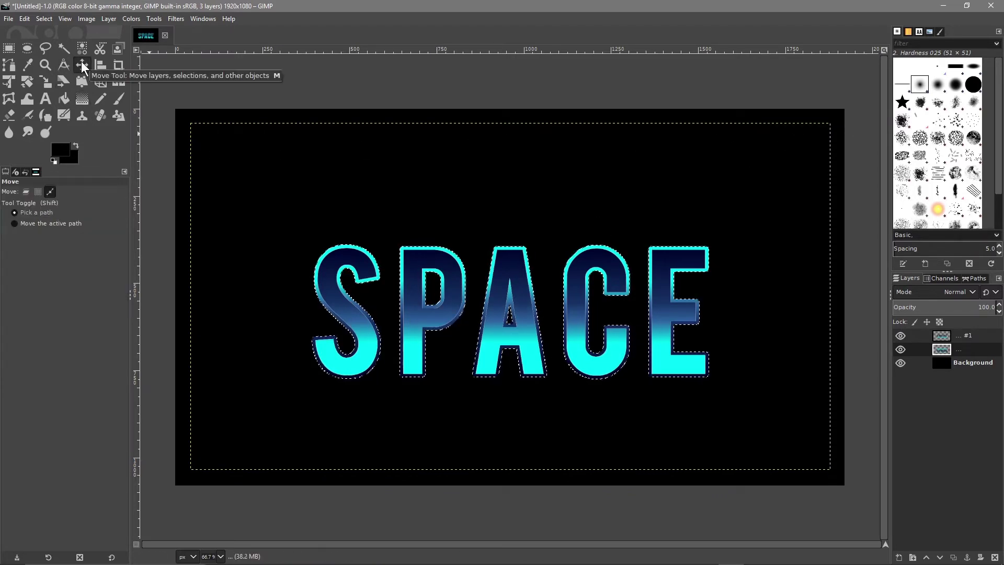
left_click(44, 19)
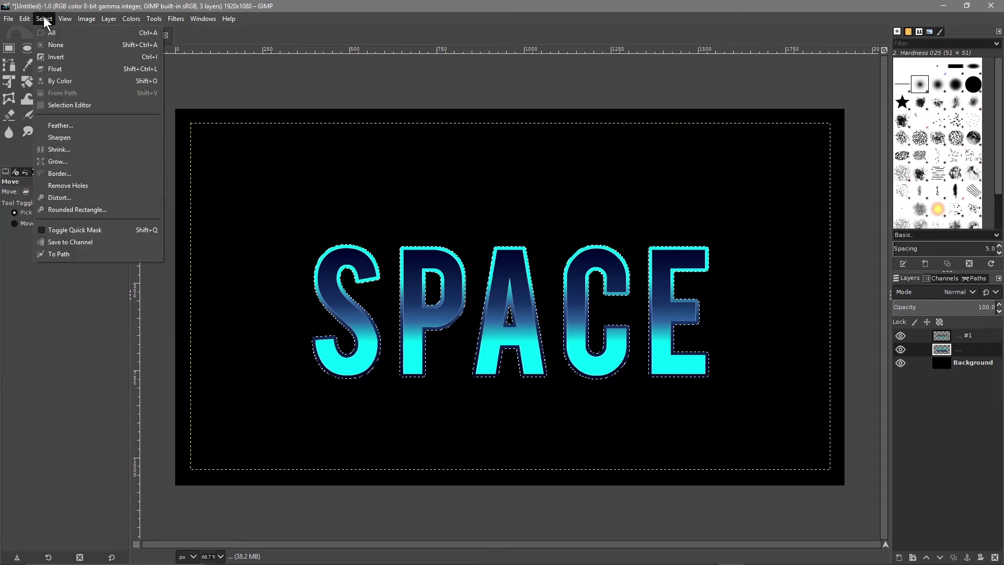
left_click(57, 45)
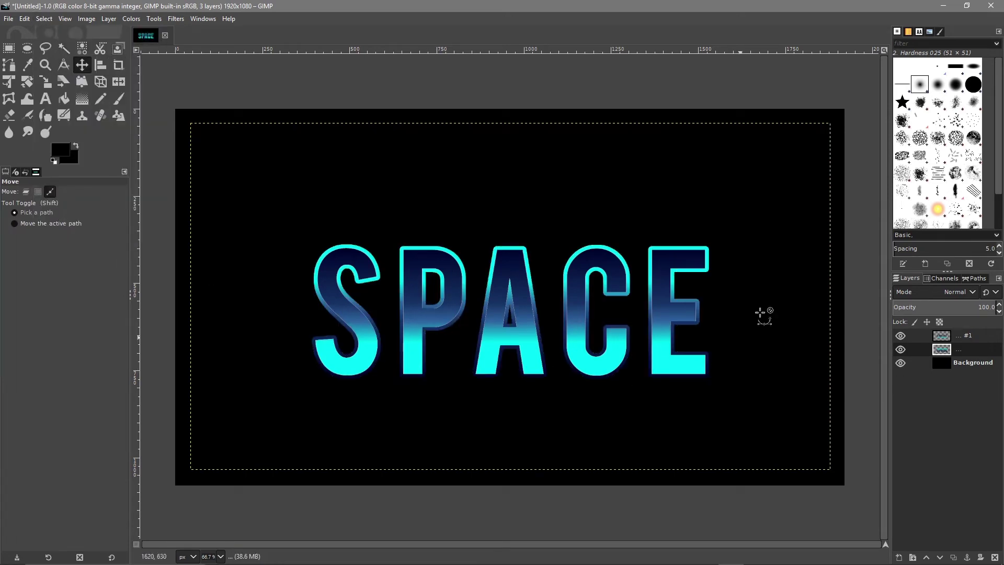
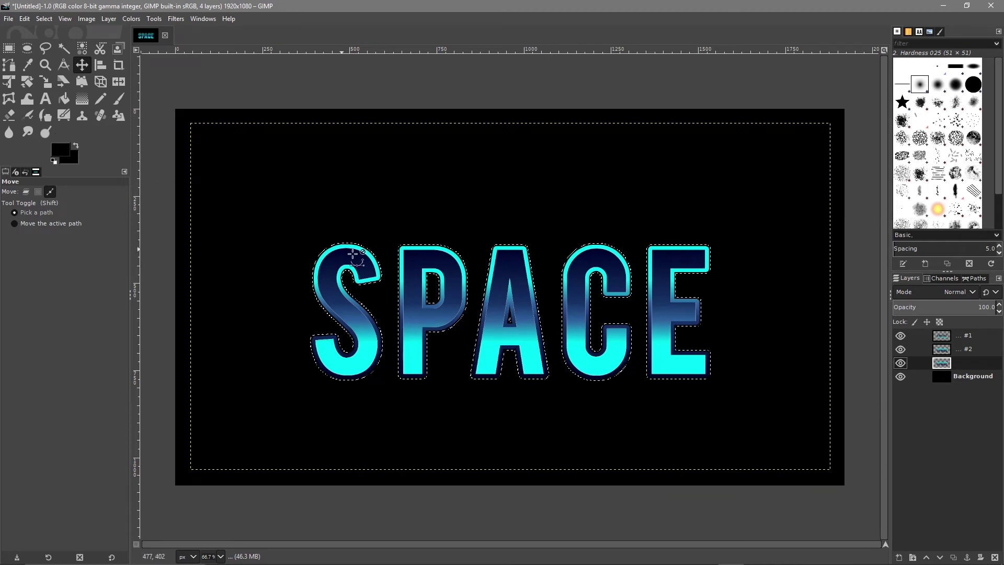
- Set the foreground color to purple 951dc2 and bucket-fill the selected outer rim of the letters on the lowest text layer
scroll(324, 259, "up", 1)
scroll(324, 258, "up", 3)
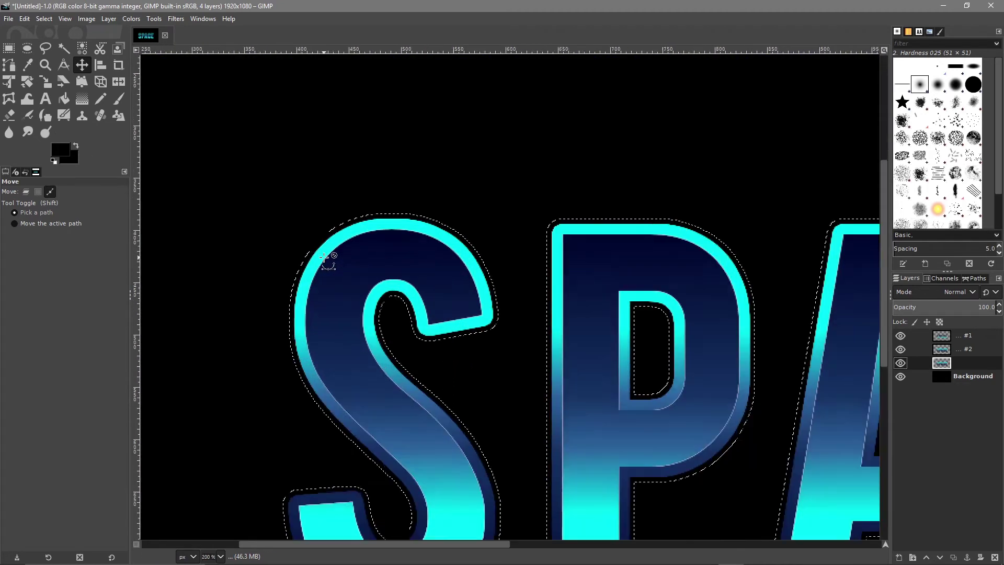
scroll(324, 258, "down", 3)
scroll(324, 259, "up", 3)
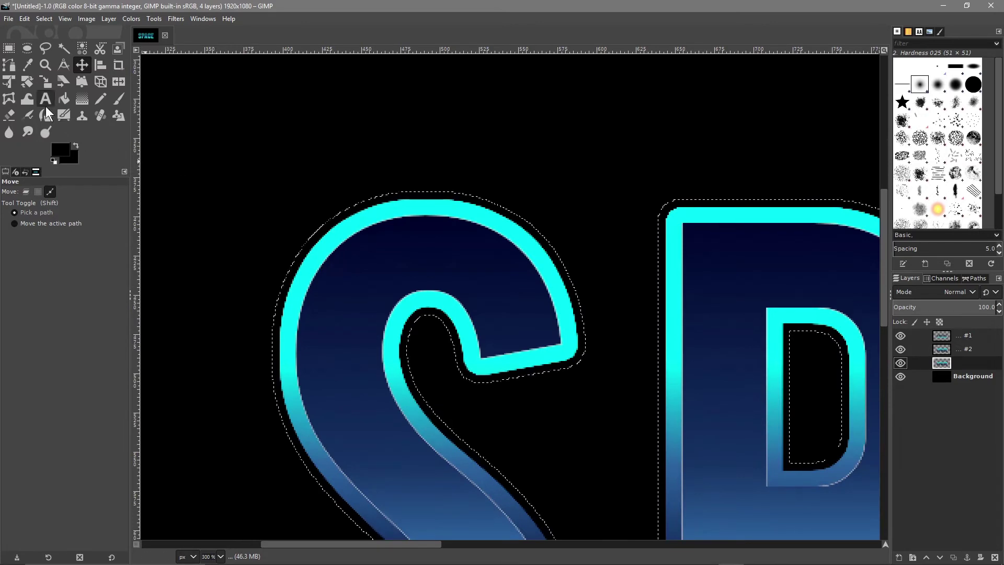
left_click(64, 100)
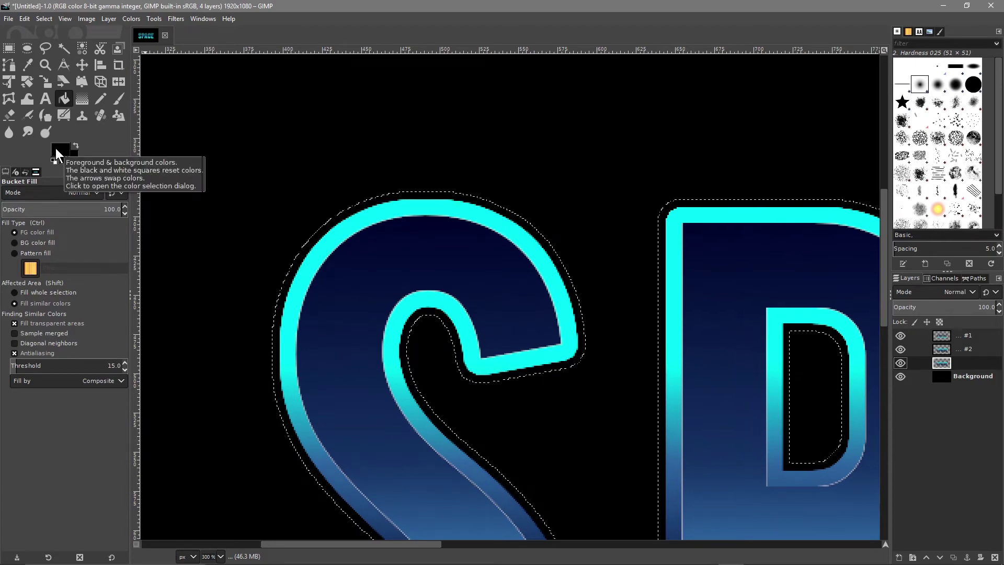
left_click(55, 148)
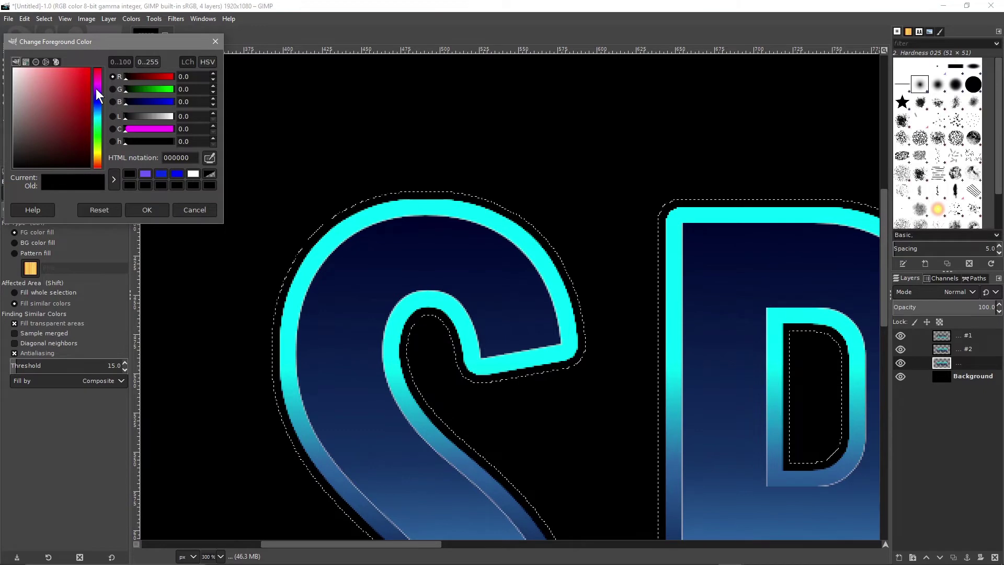
mouse_move(77, 84)
left_mouse_down()
mouse_move(70, 78)
mouse_move(78, 91)
left_mouse_up()
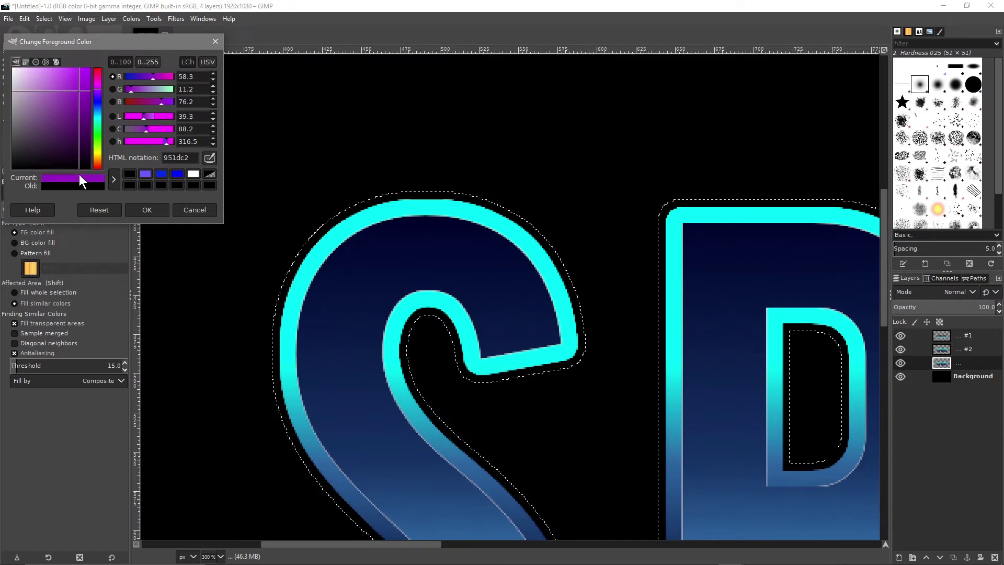
left_click(153, 209)
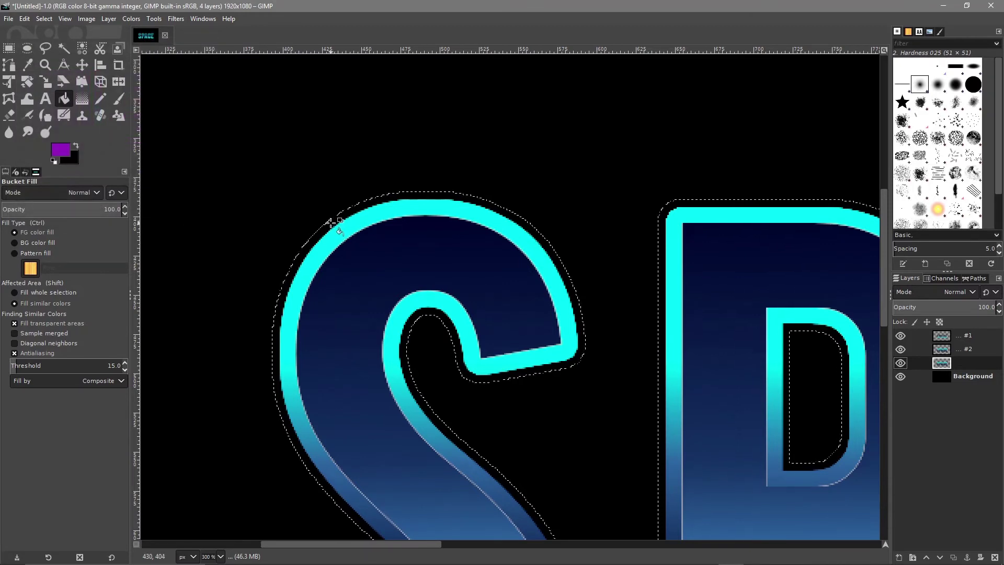
left_click(333, 222)
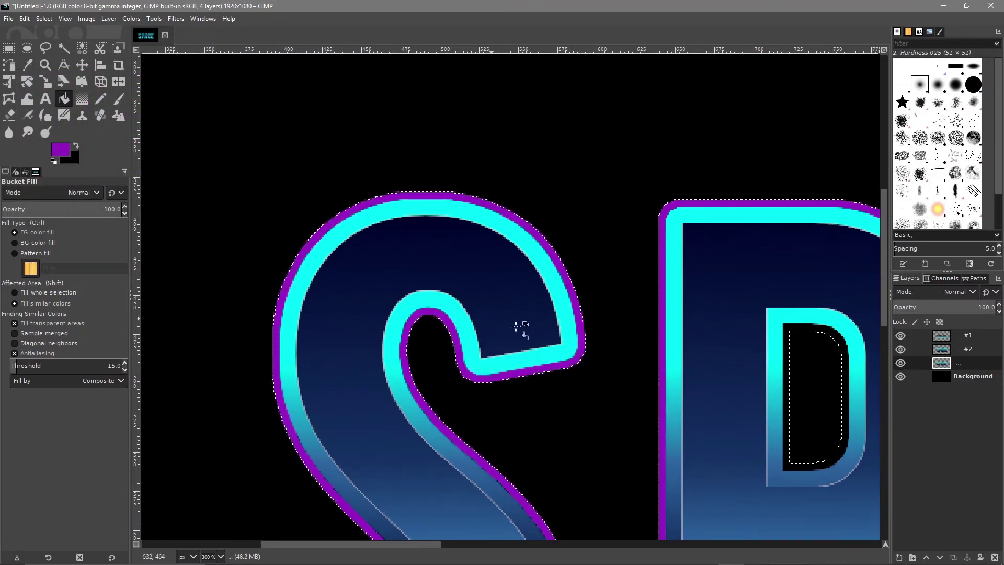
- Clear the selection around the purple-outlined SPACE letters
scroll(572, 314, "down", 5)
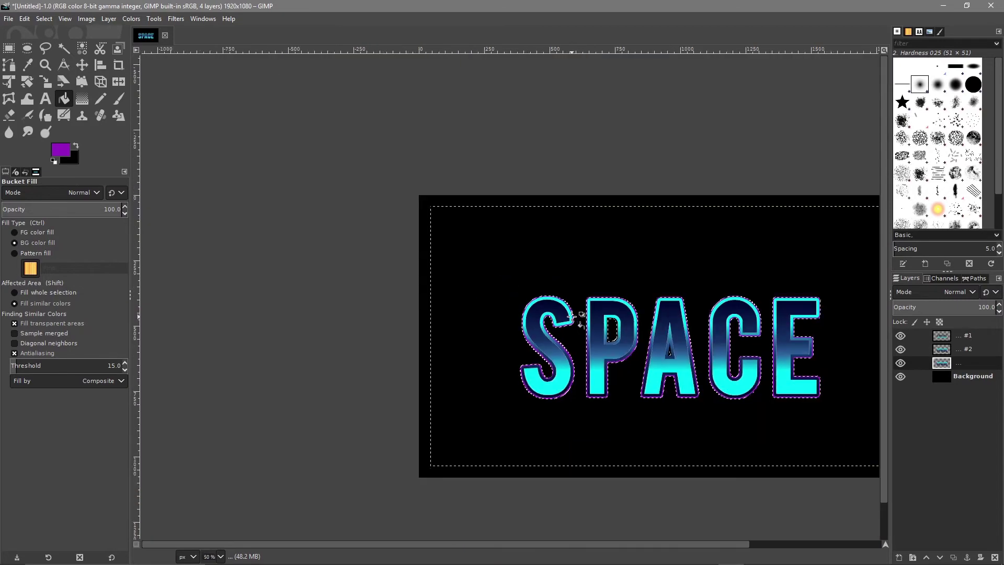
scroll(575, 313, "up", 1)
left_click_drag(575, 313, 375, 274)
key("ctrl")
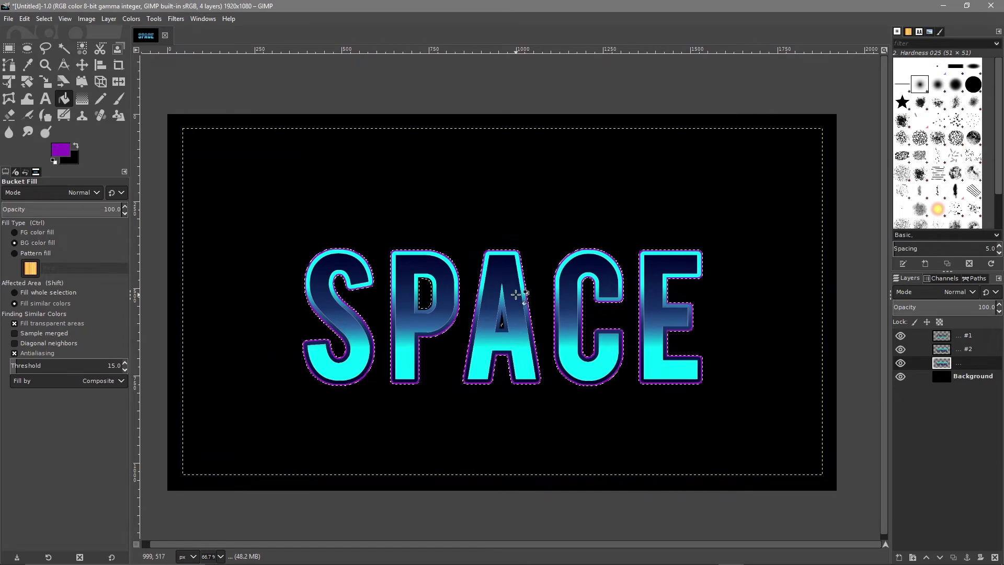
scroll(516, 294, "down", 2)
scroll(512, 291, "up", 2)
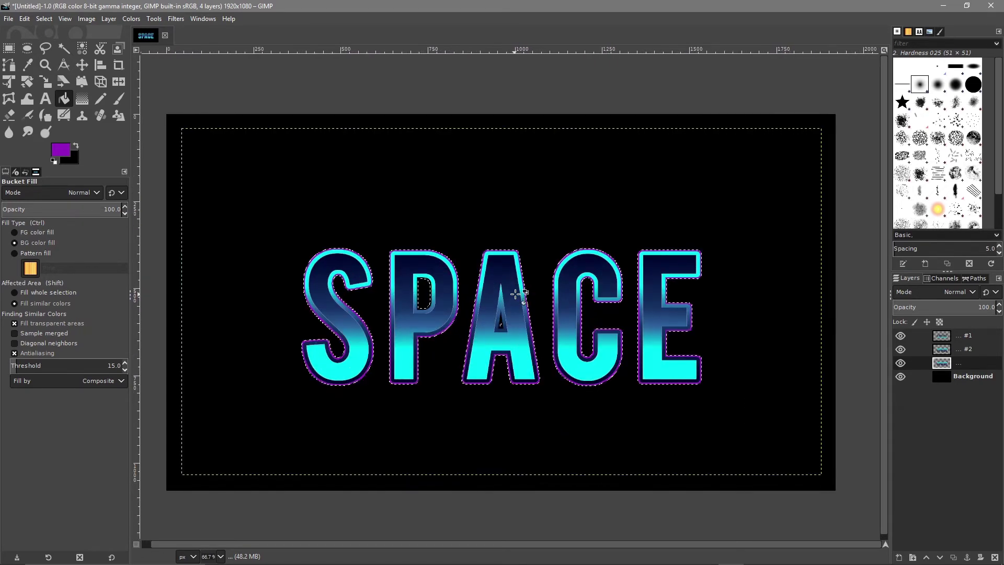
left_click_drag(487, 274, 493, 268)
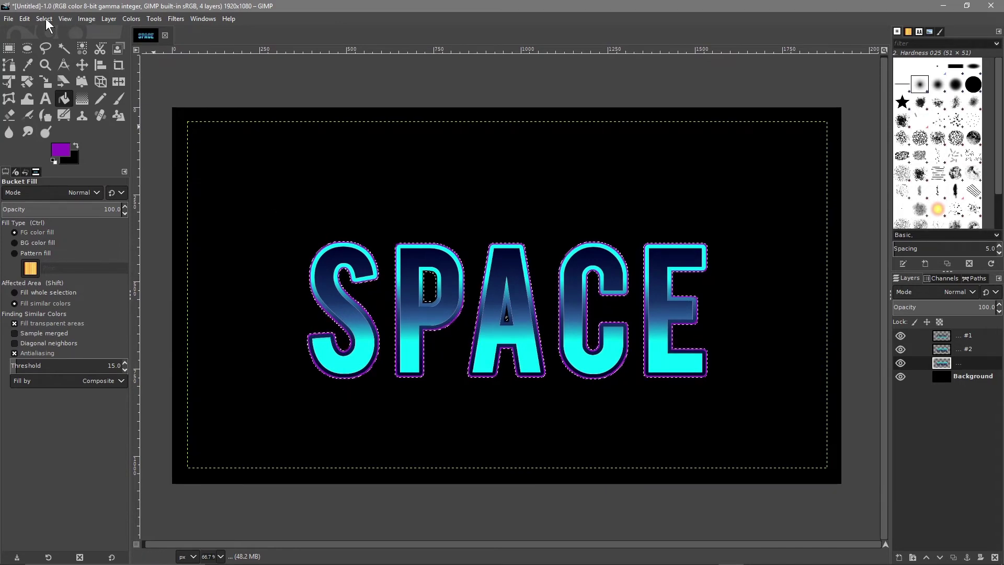
left_click(82, 66)
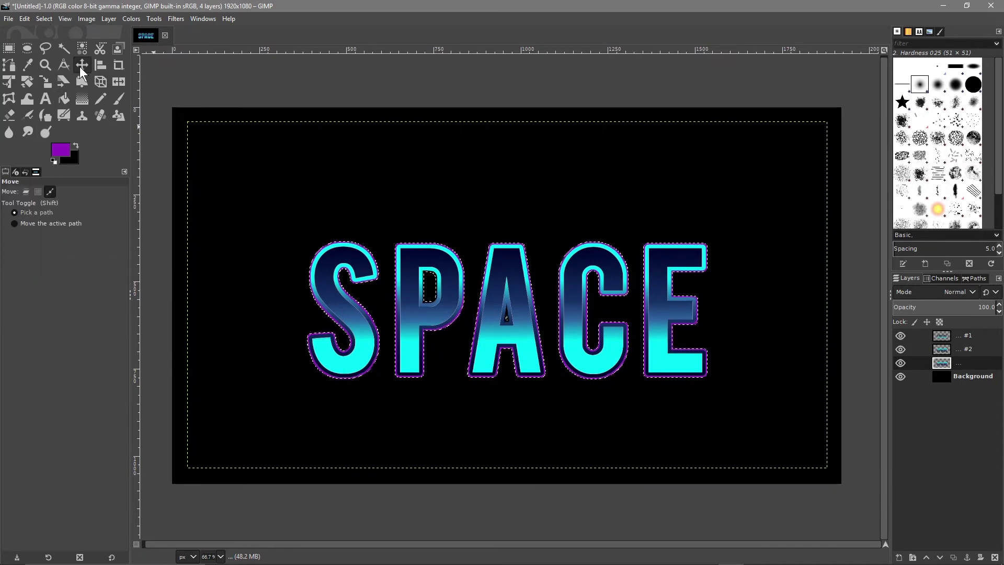
left_click(48, 20)
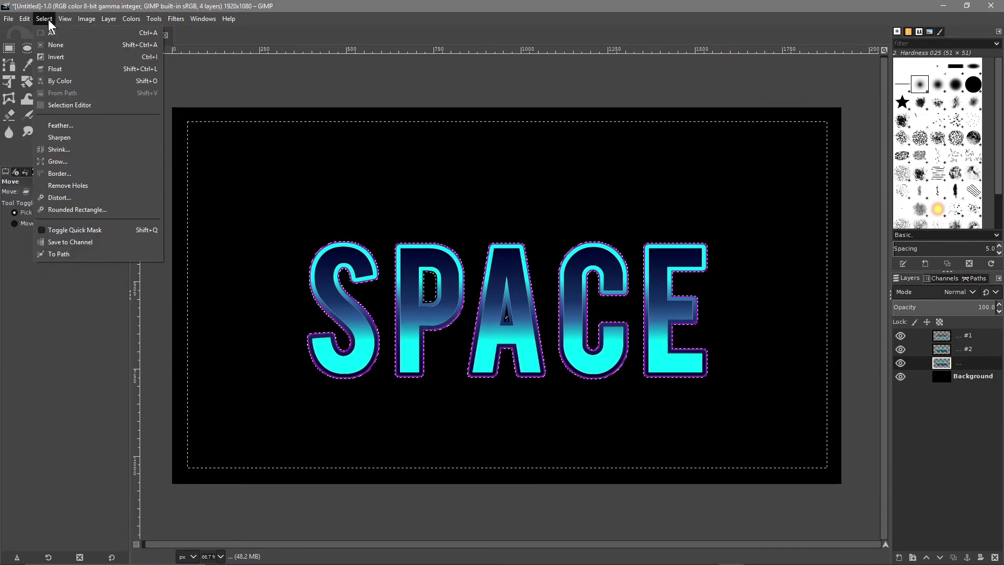
left_click(56, 44)
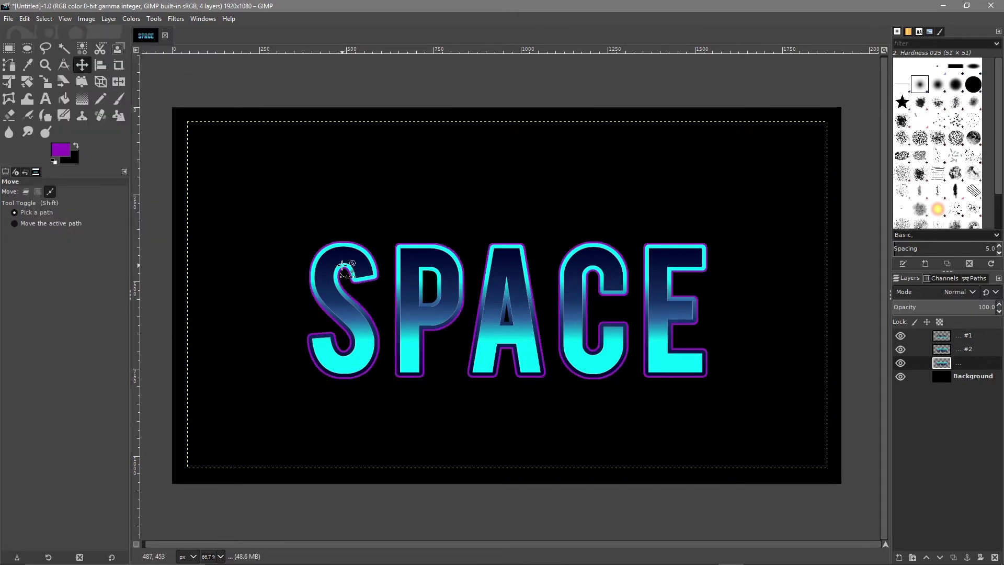
- Apply a Gaussian Blur with Size X and Y of 24.86 to the lowest text layer to create a glow behind the letters
left_click(944, 361)
left_click(171, 17)
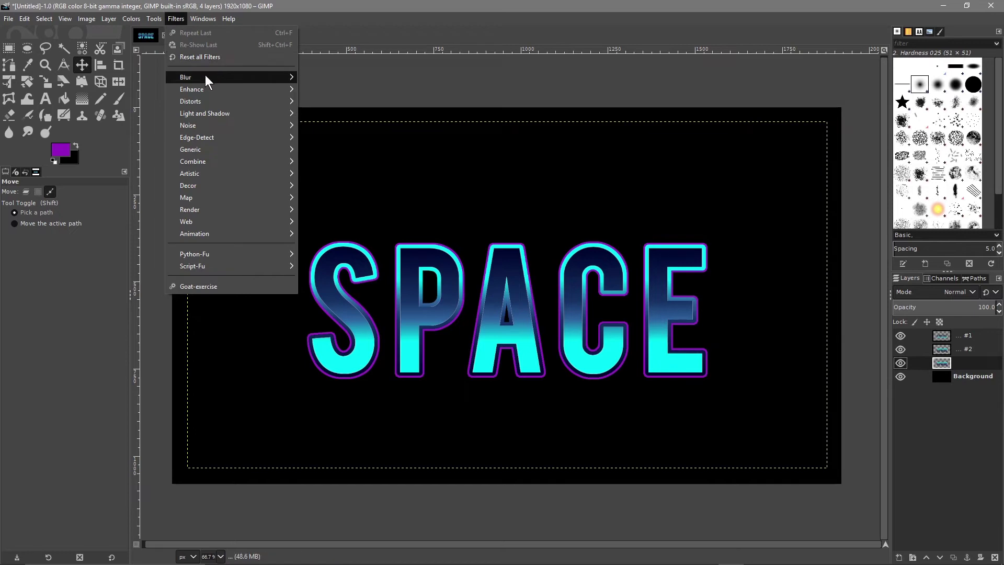
mouse_move(205, 76)
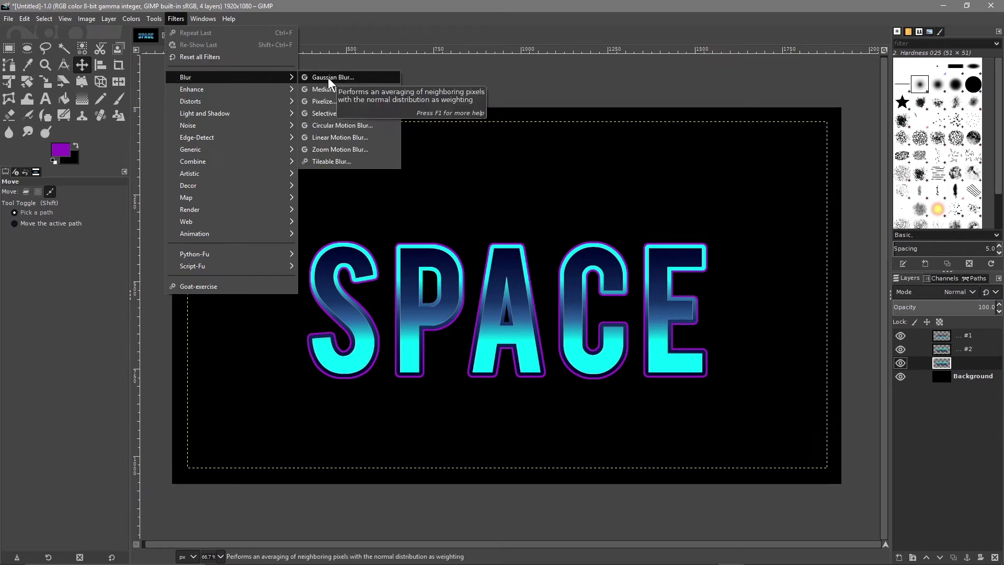
left_click(327, 77)
left_click_drag(108, 111, 131, 110)
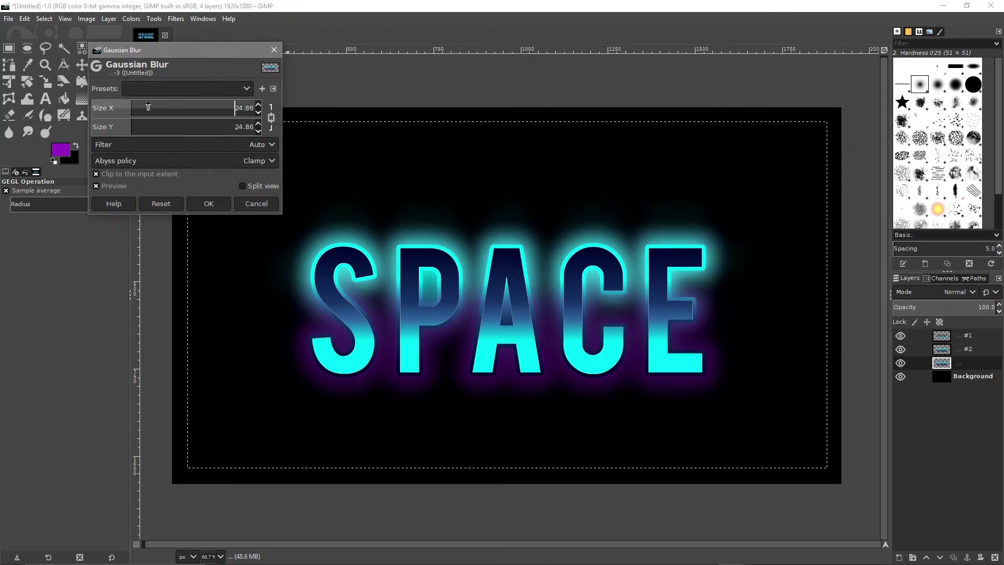
left_click(208, 203)
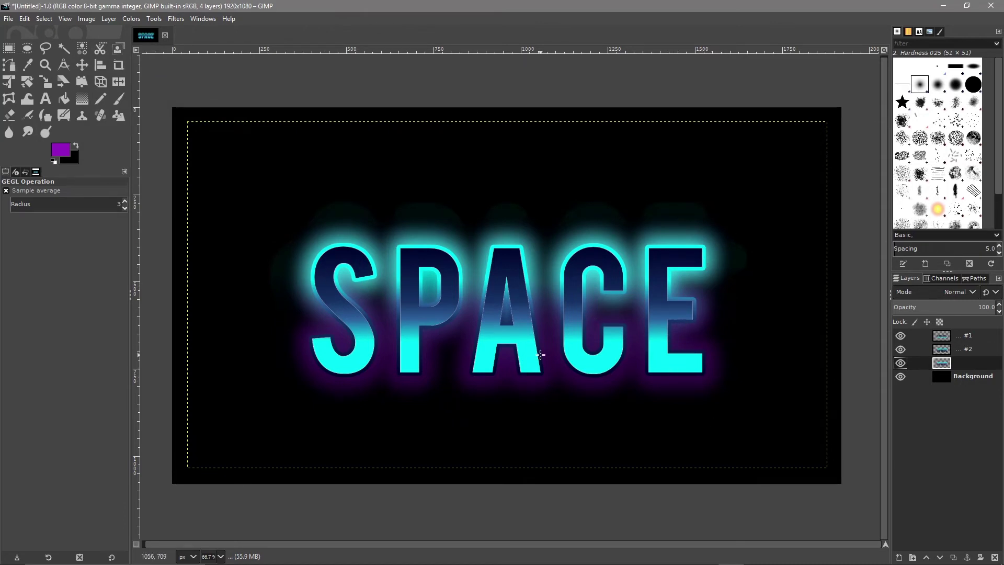
- Apply a Lens Flare to the Background layer just off the base of the letter E, at X 0.830, Y 0.735
left_click(940, 376)
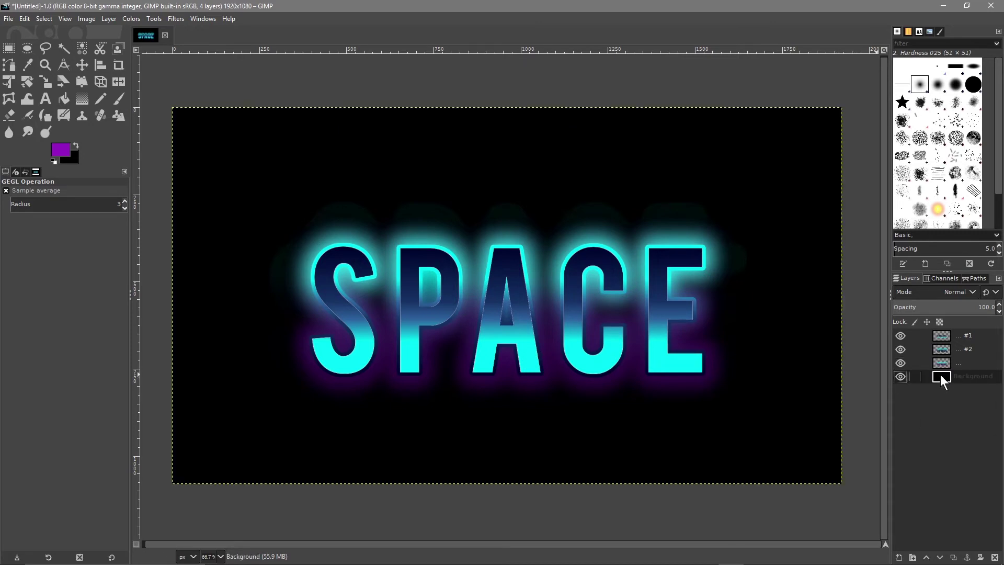
left_click(176, 19)
mouse_move(230, 128)
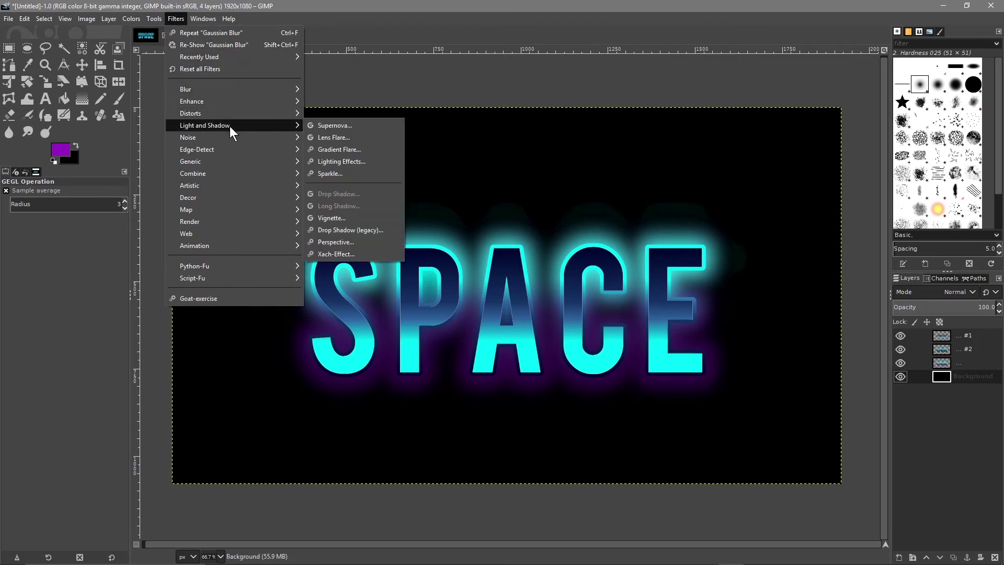
left_click(331, 137)
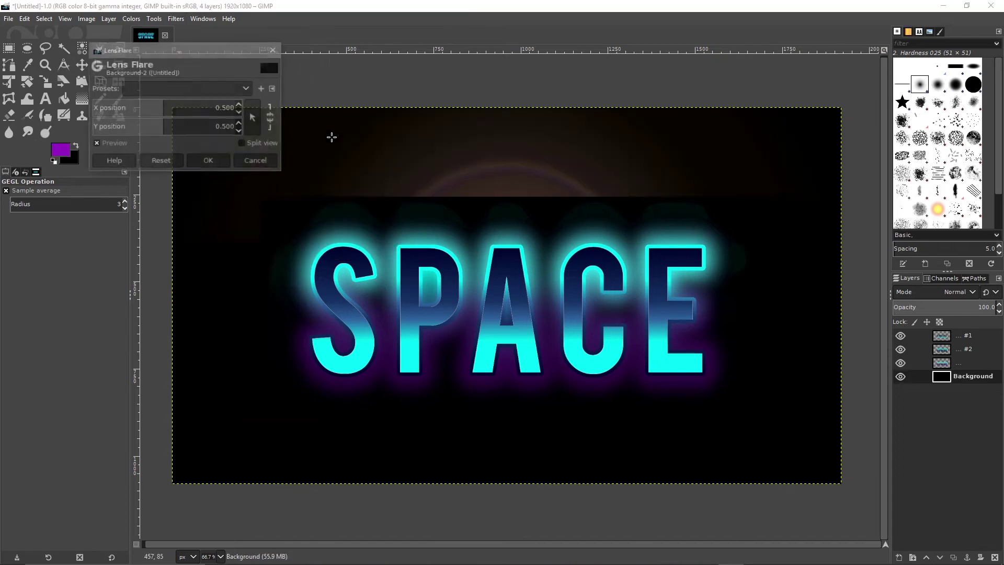
left_click(250, 117)
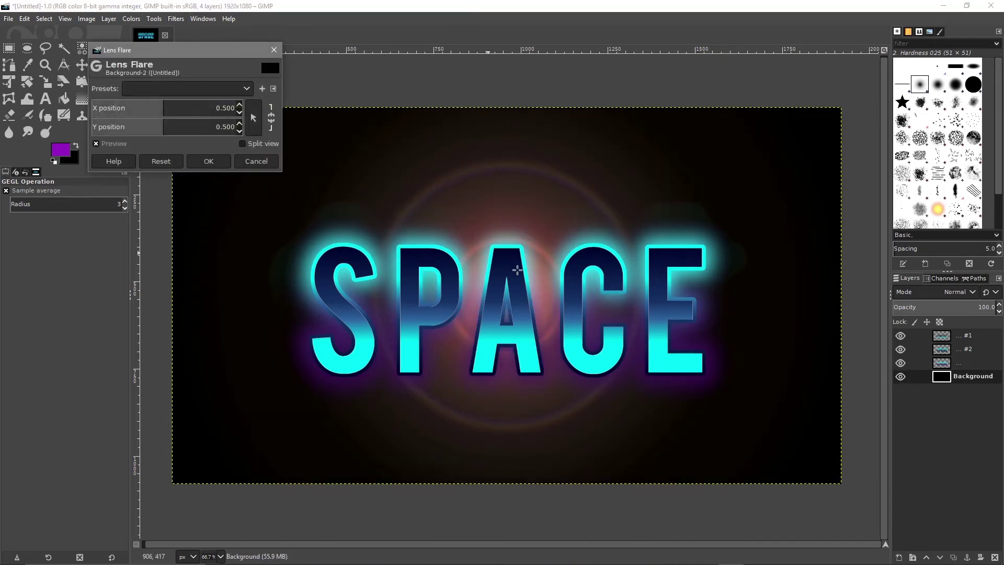
left_click(809, 451)
left_click(473, 297)
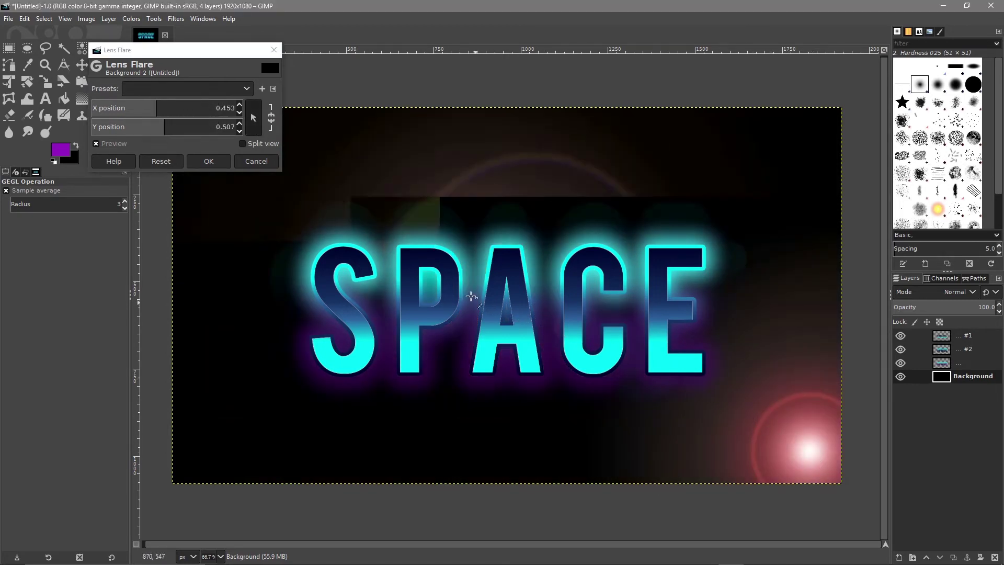
left_click(390, 262)
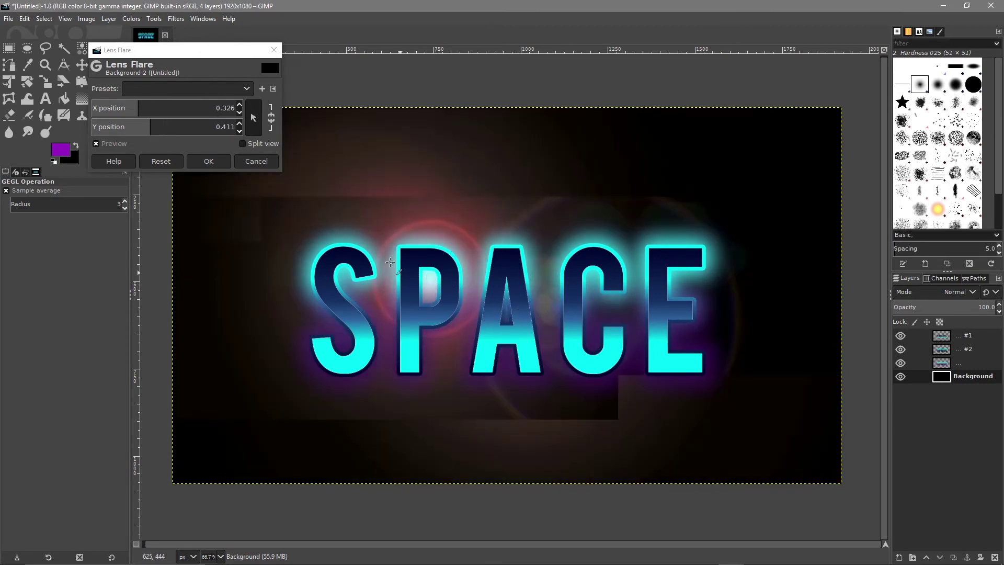
left_click(334, 217)
left_click(685, 365)
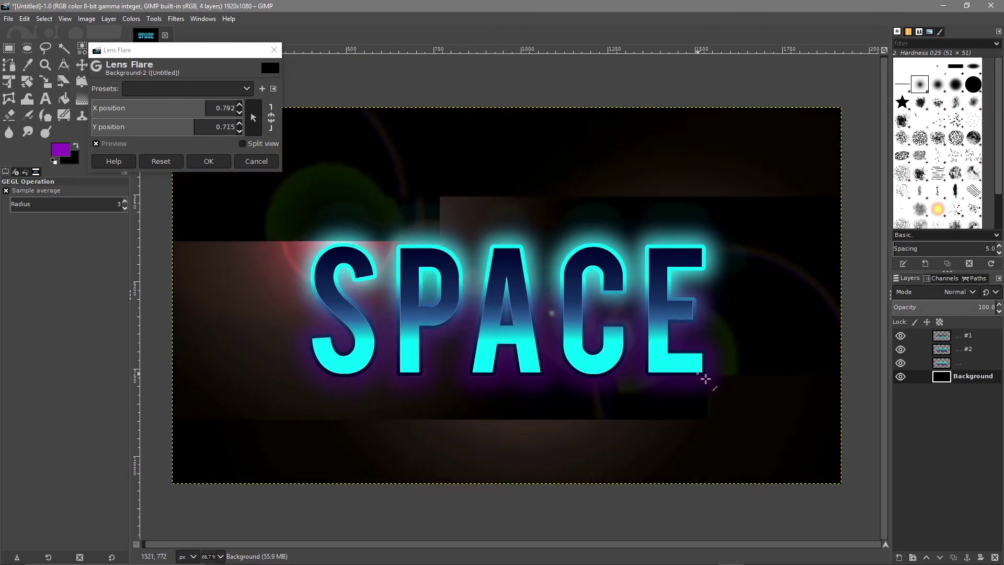
left_click(725, 392)
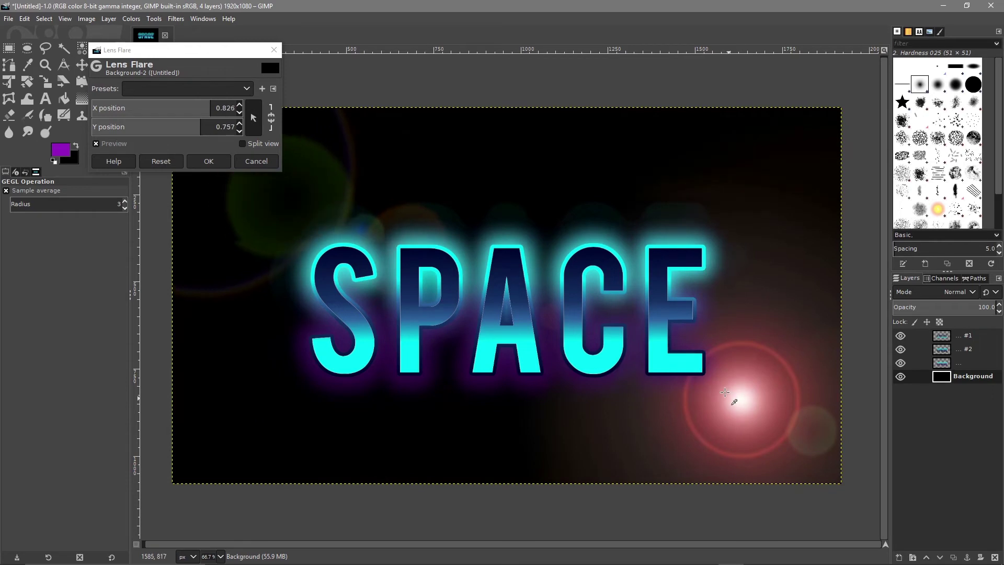
left_click(724, 382)
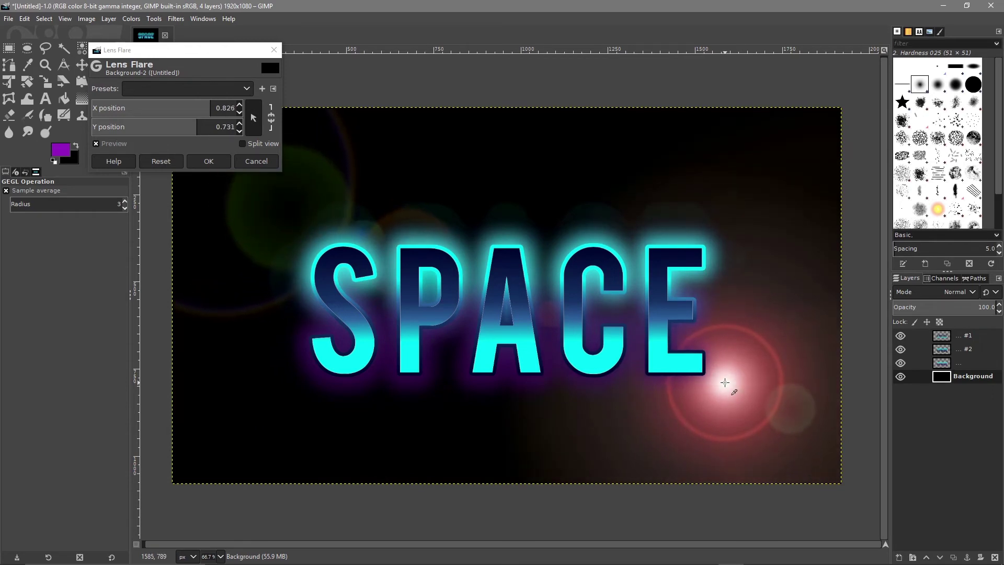
left_click(728, 384)
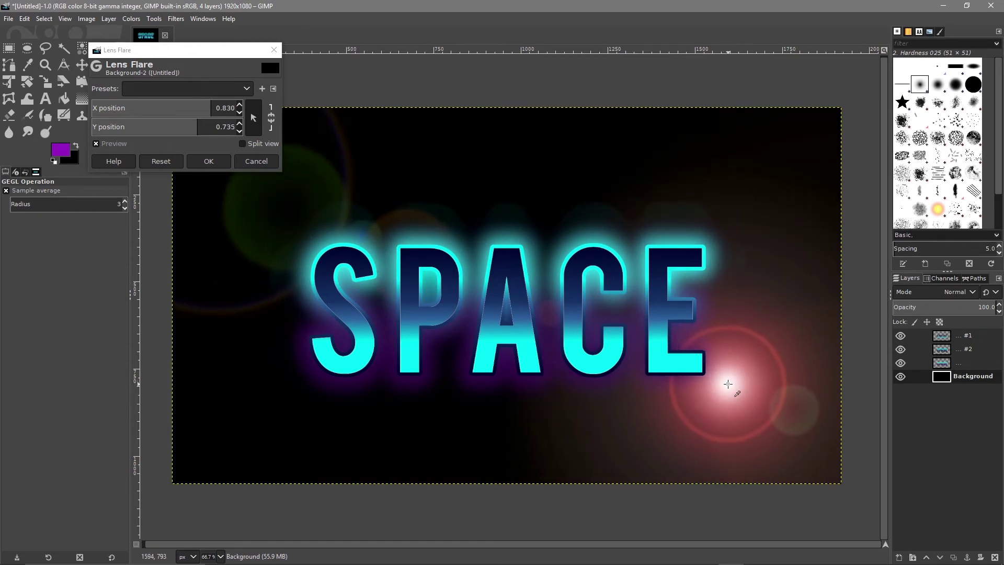
left_click(211, 160)
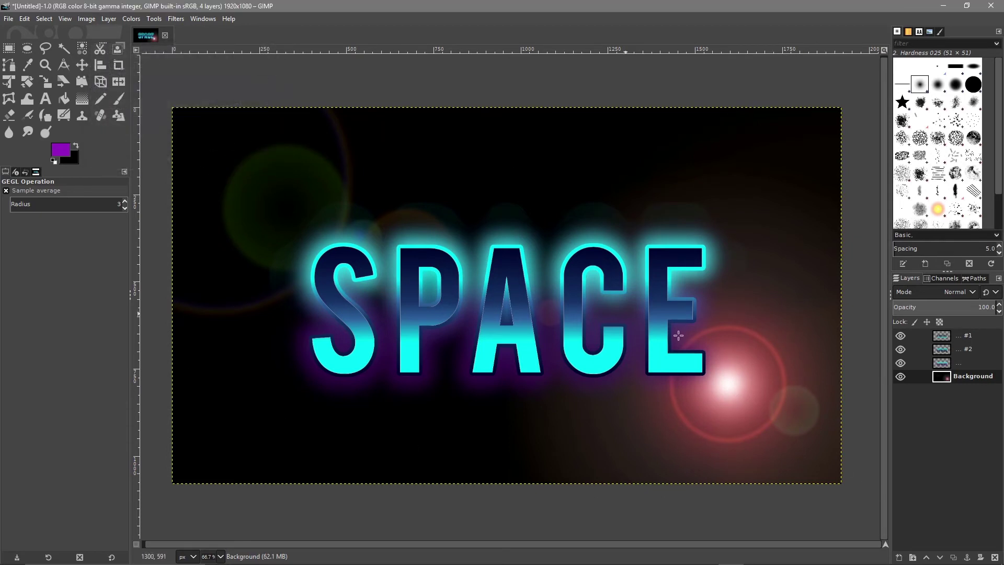
- Start a Supernova on the Background layer and center it on the upper-left edge of the S at X 0.225, Y 0.382
left_click(174, 23)
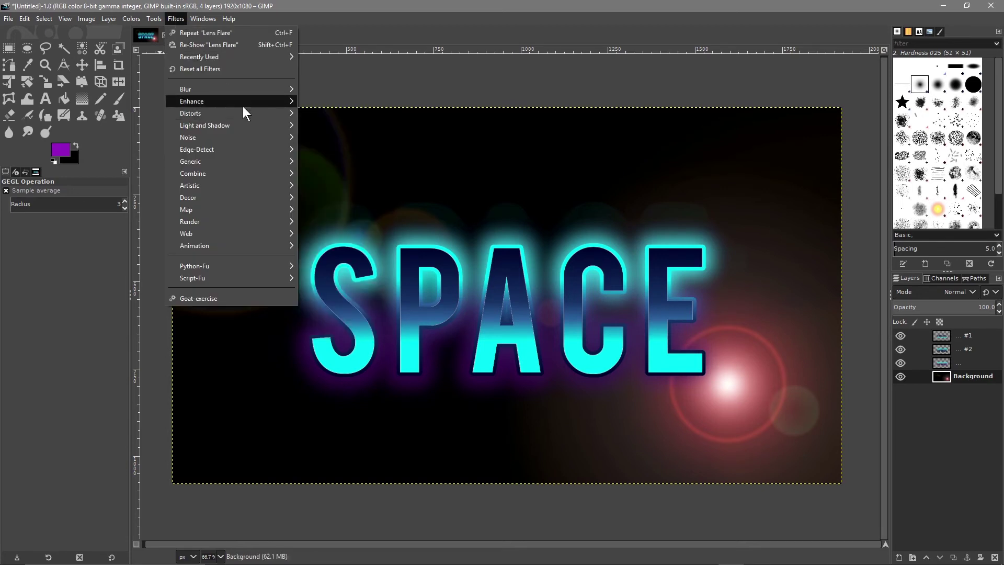
mouse_move(277, 128)
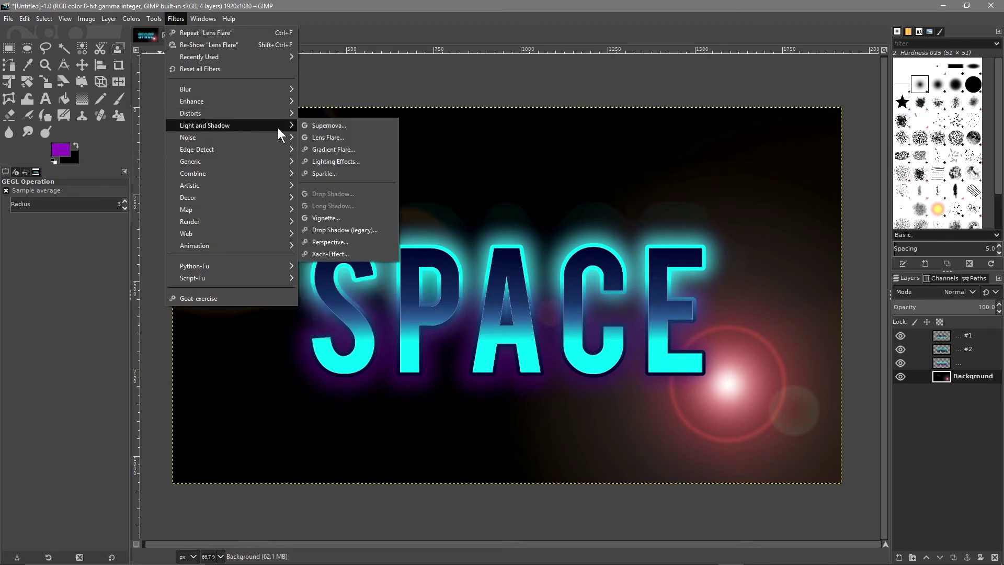
left_click(328, 125)
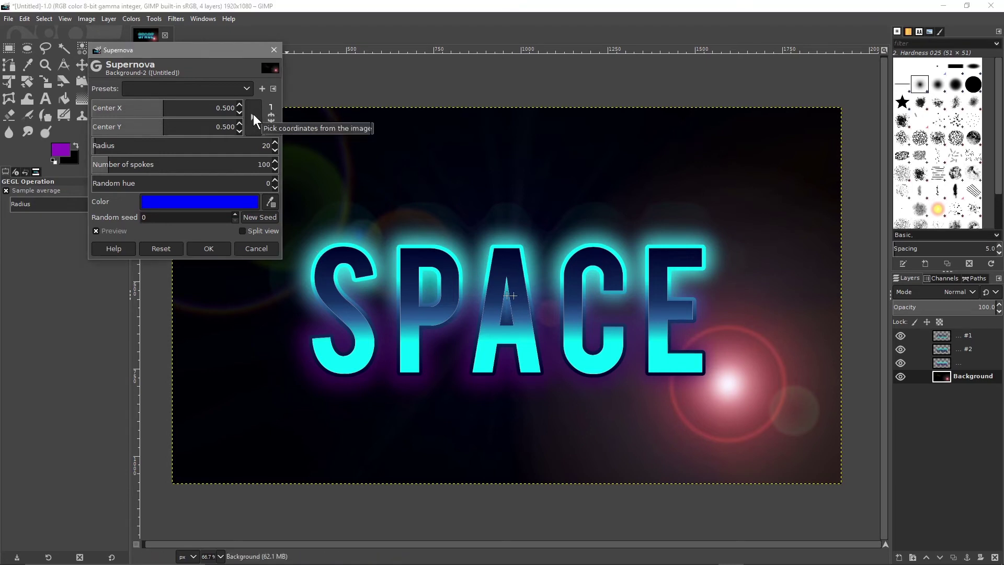
left_click(322, 250)
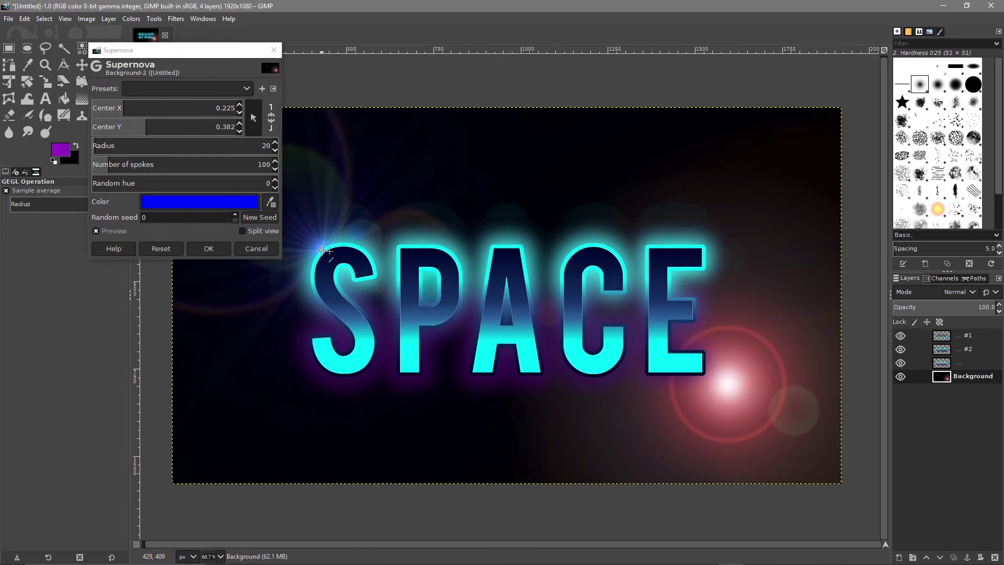
- Set the Supernova color to light blue 0094ff and apply the filter
left_click(227, 203)
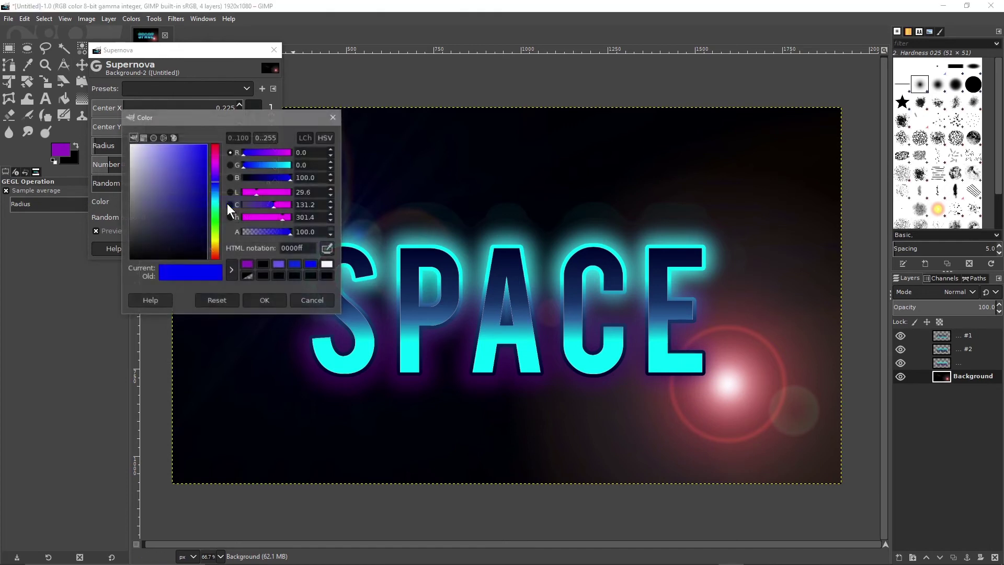
left_click_drag(213, 182, 216, 194)
left_click_drag(248, 118, 138, 137)
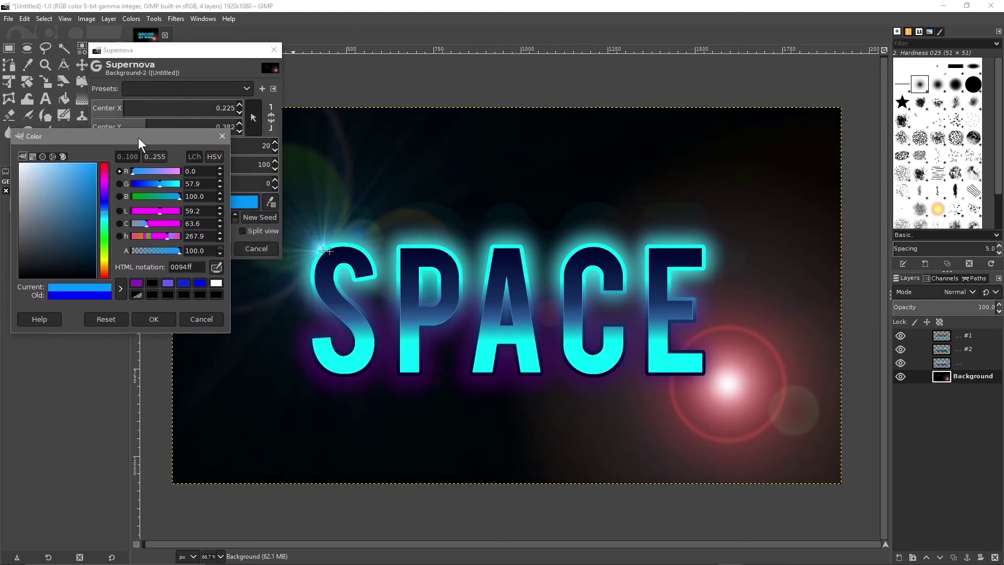
left_click(173, 315)
left_click(216, 246)
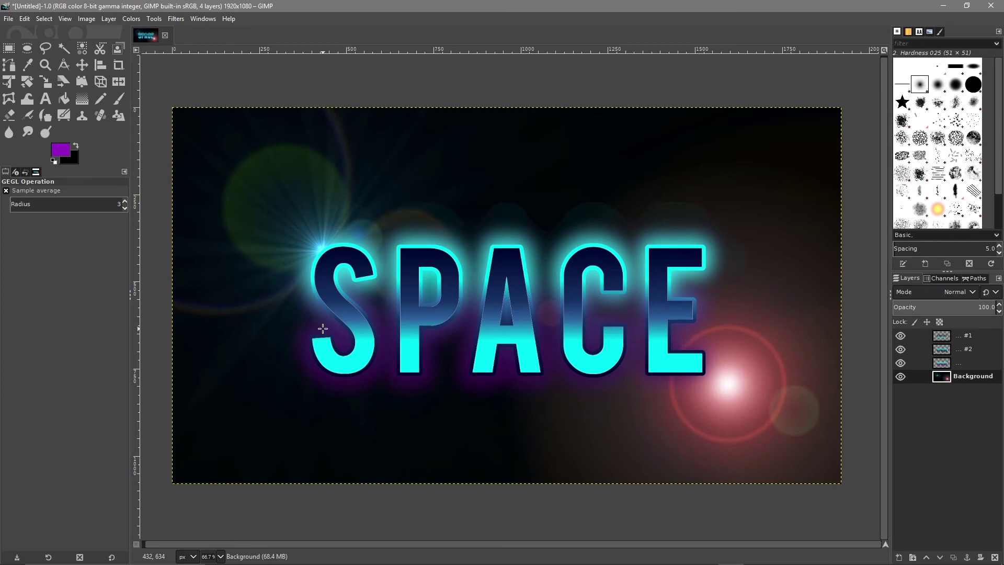
- Save the project as logo-01.xcf in the Desktop folder GIMP 2.0 Tutorial - Retro Space Logo
left_click(8, 18)
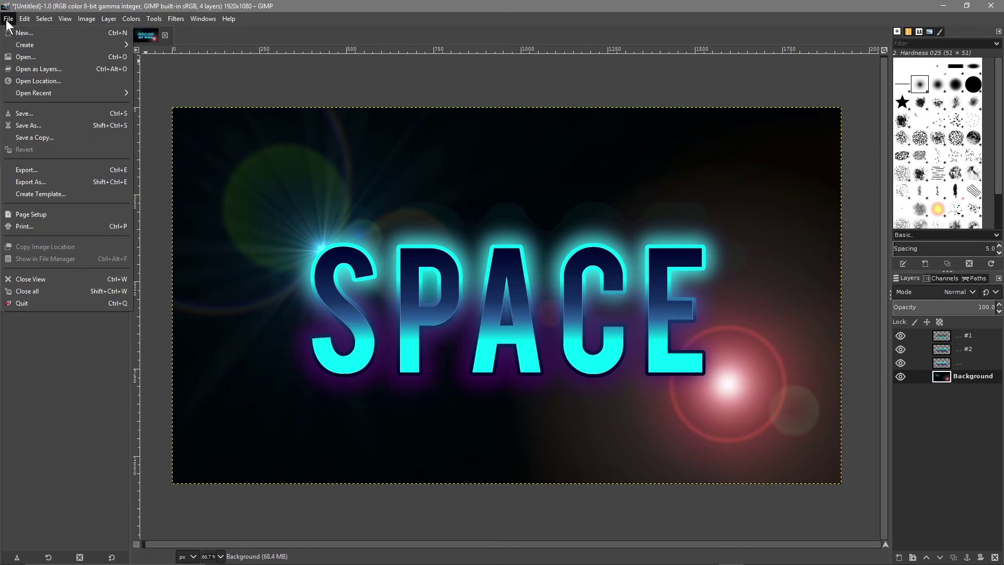
left_click(33, 126)
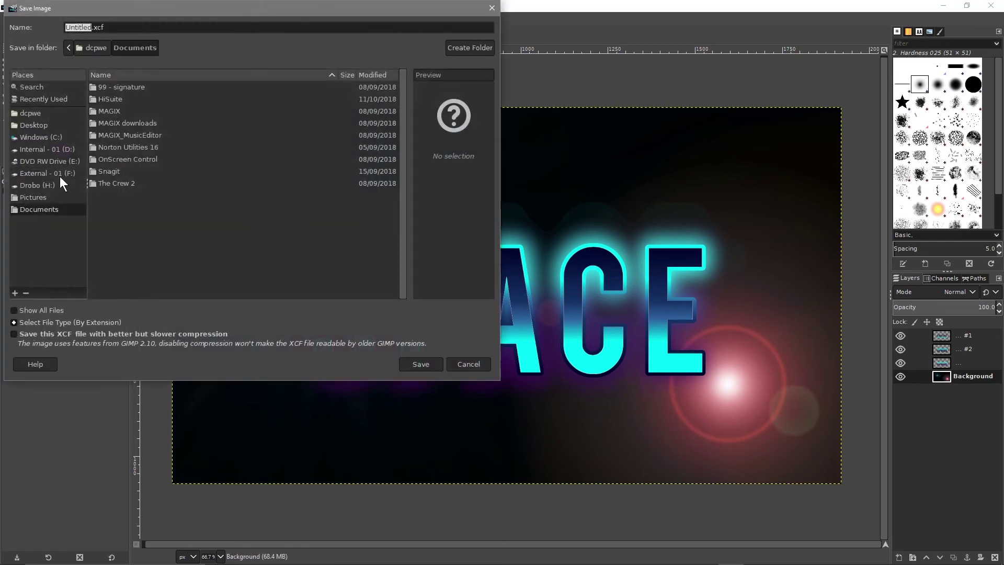
left_click(25, 124)
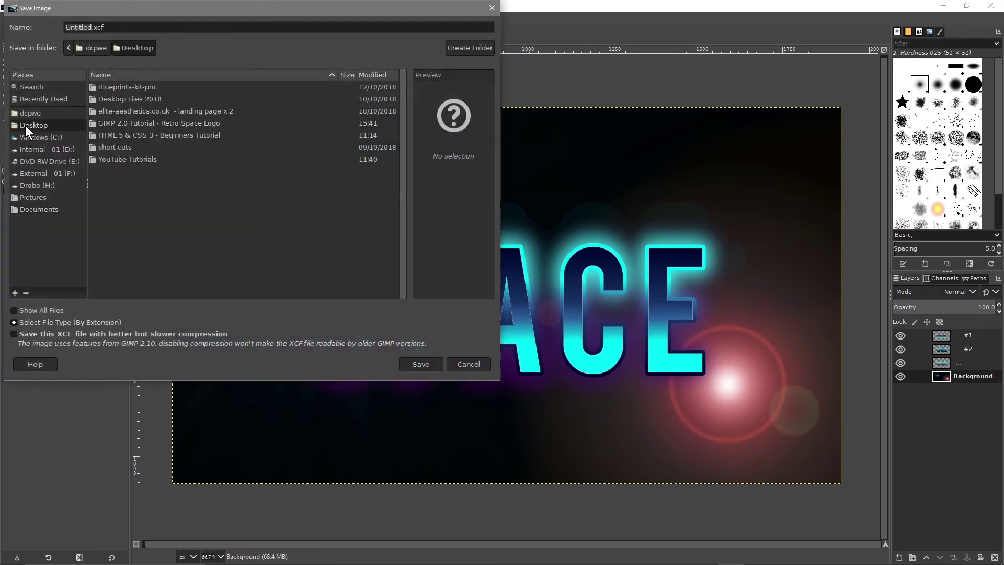
double_click(132, 125)
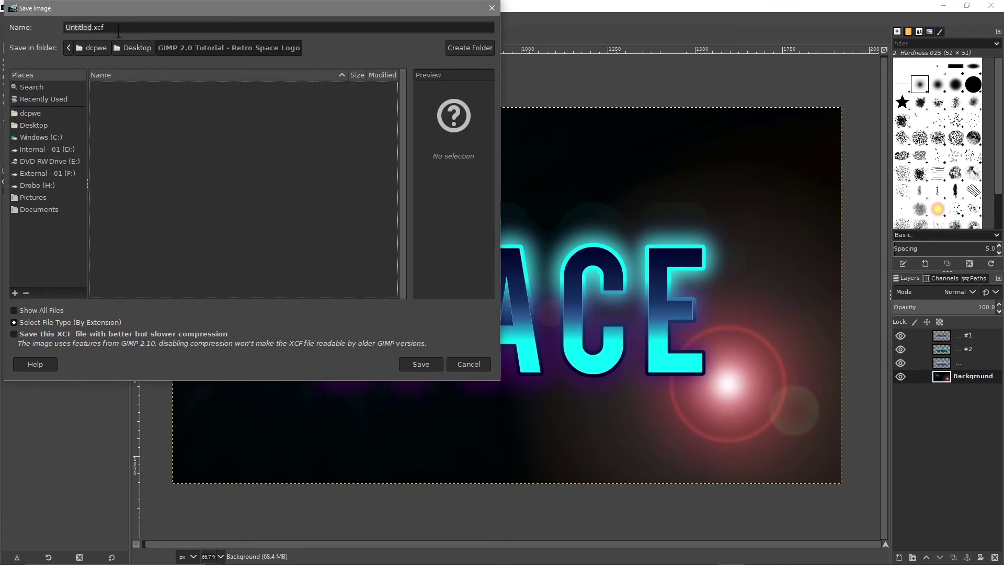
type("logo")
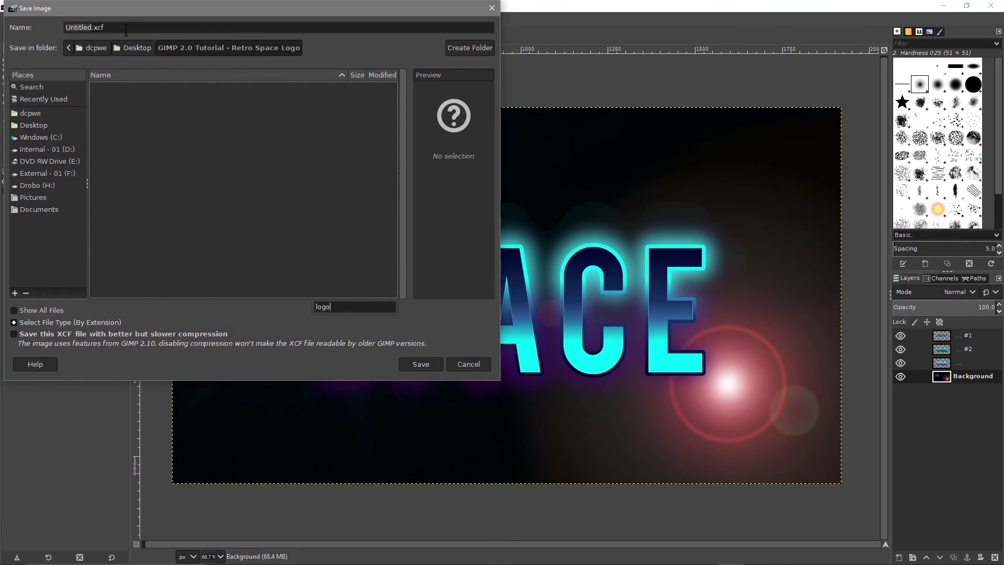
key("Escape")
key("alt+n")
type("logo-")
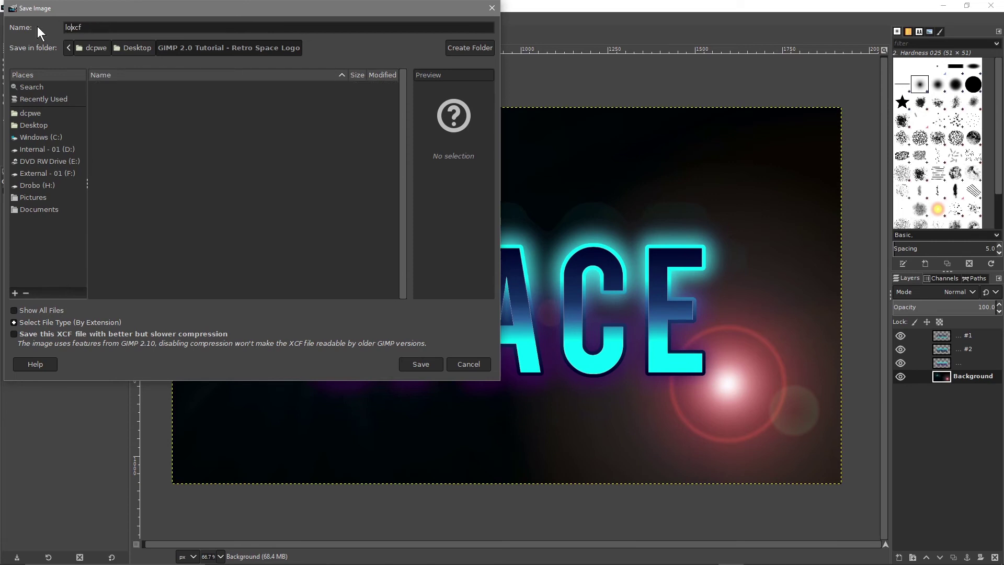
type("01")
left_click(421, 364)
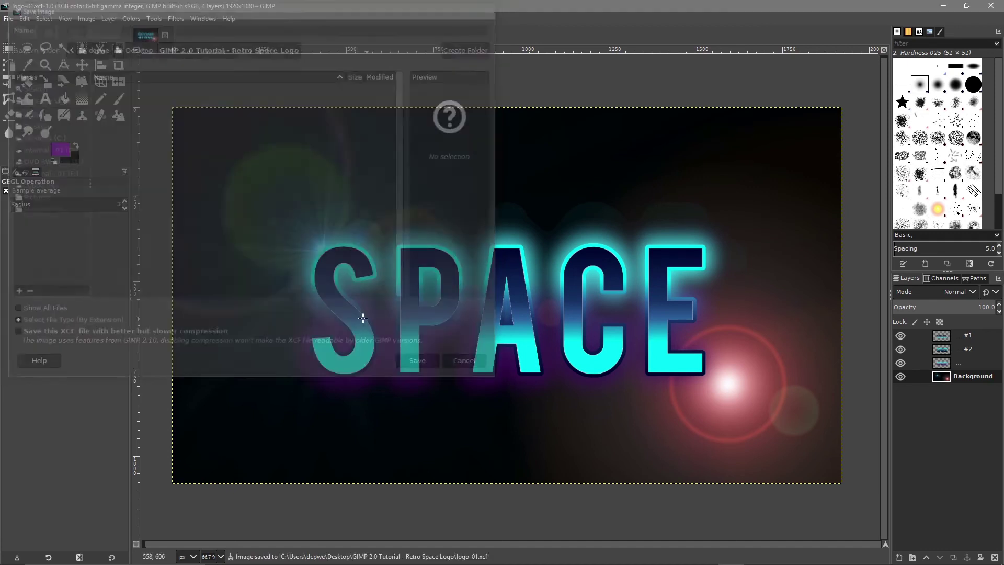
- Export the image to the same folder as the JPEG file logo-01.jpg with quality 90
left_click(10, 14)
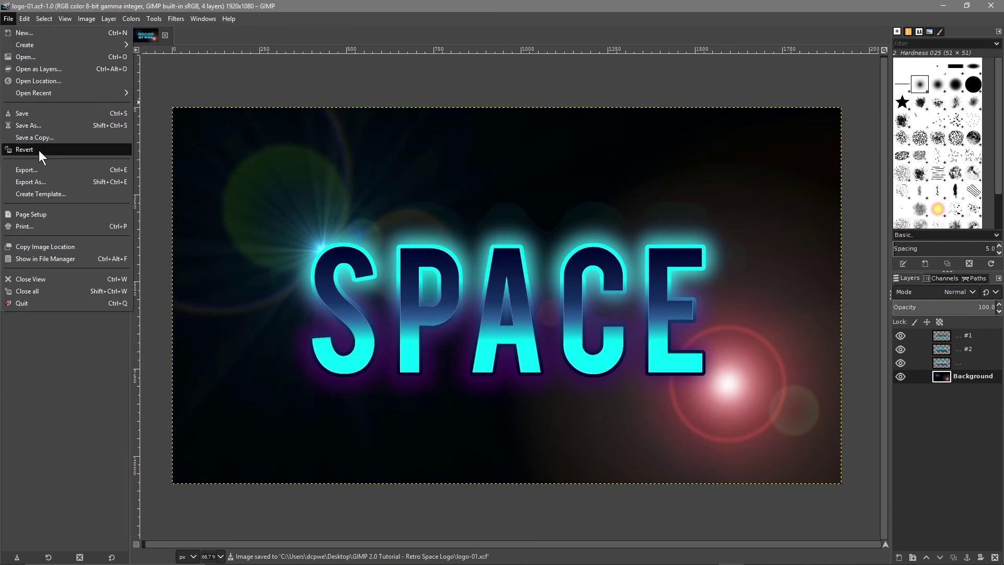
left_click(43, 168)
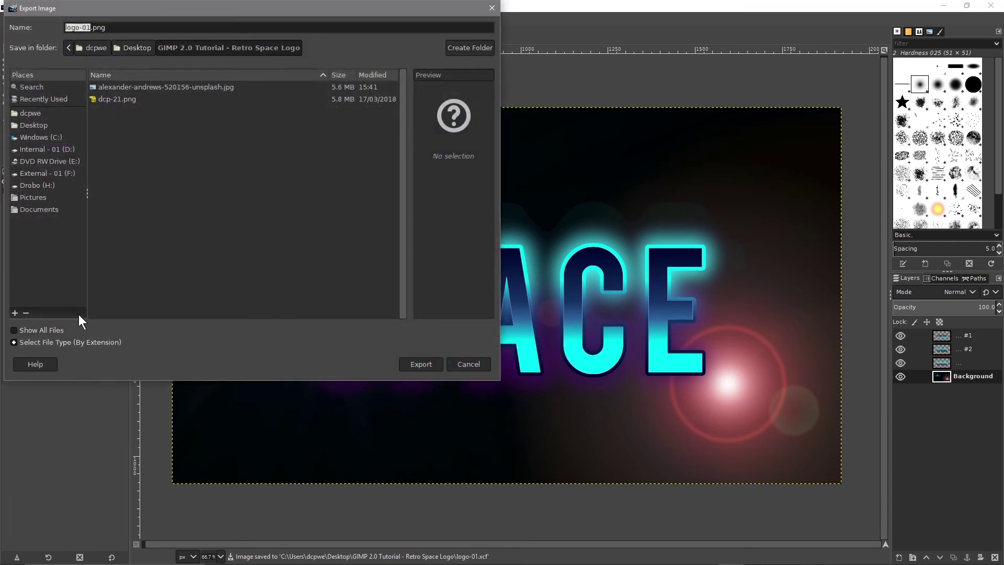
left_click(42, 343)
scroll(42, 316, "down", 5)
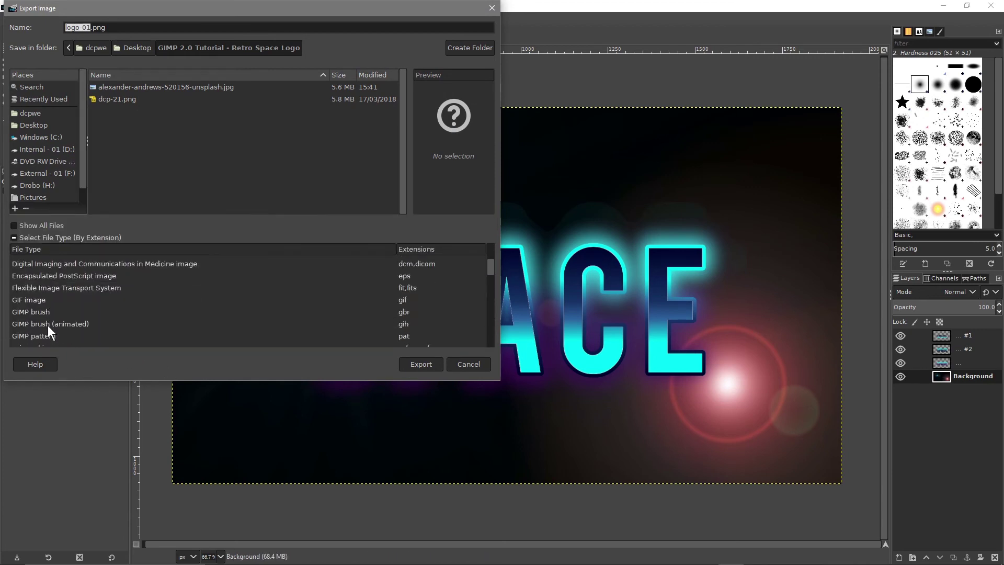
scroll(48, 325, "down", 3)
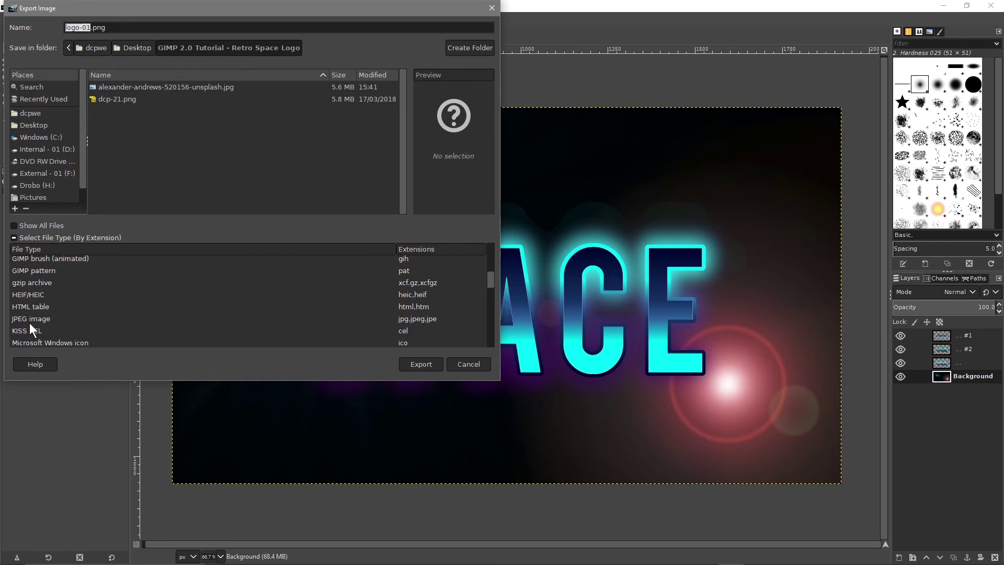
left_click(29, 319)
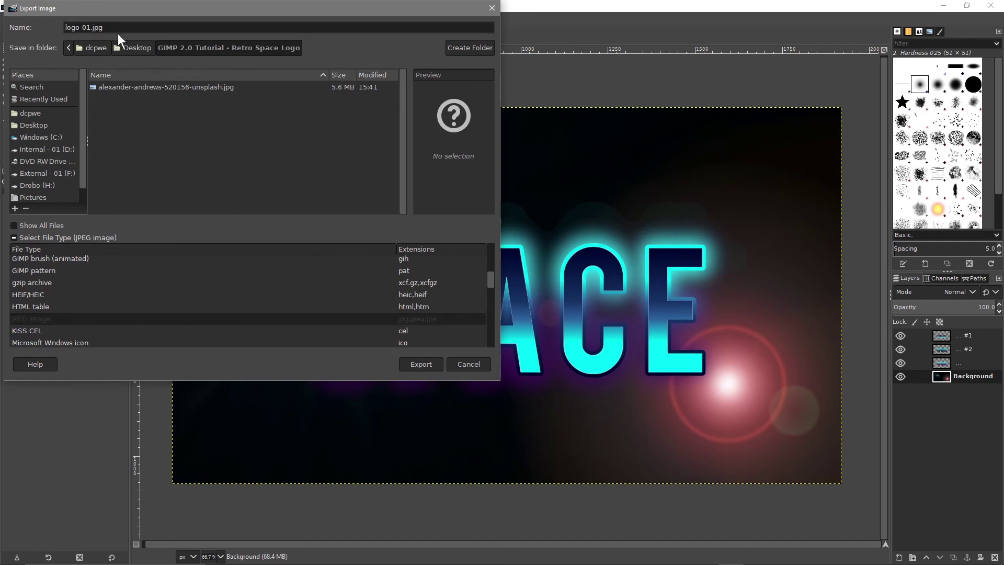
left_click(421, 363)
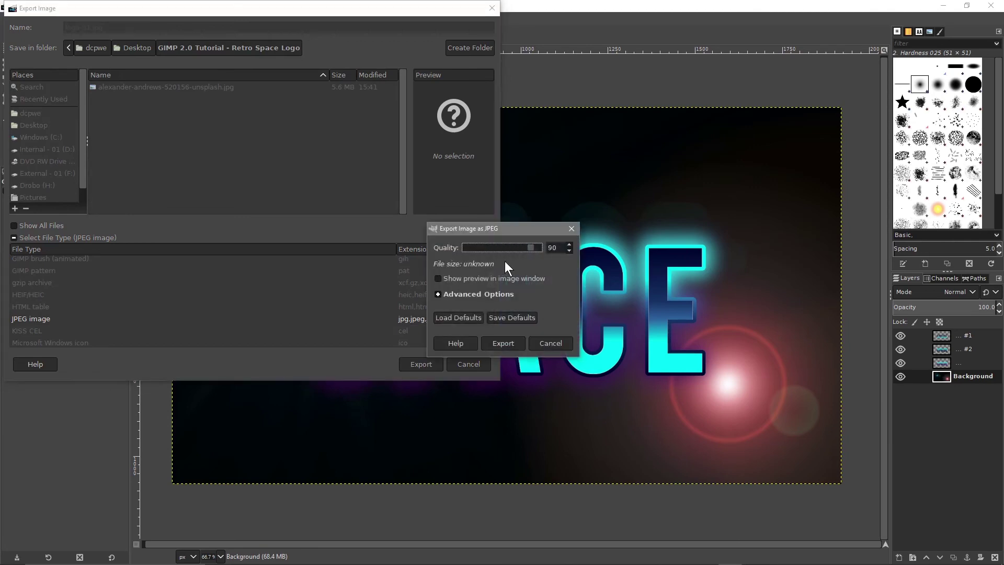
left_click(504, 341)
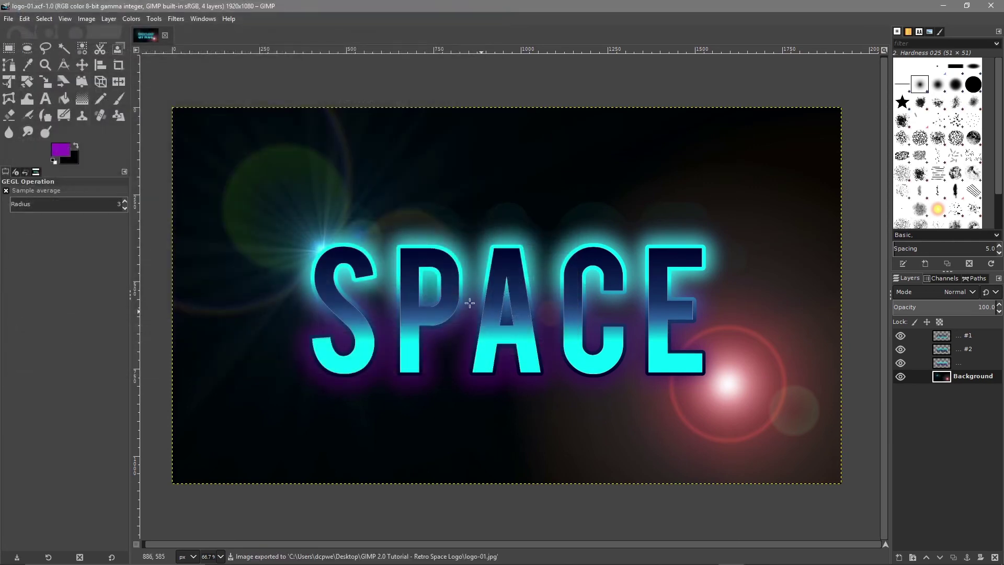
- Close GIMP and open the exported logo-01.jpg from the desktop tutorial folder in Photos to examine the lettering up close
left_click(991, 6)
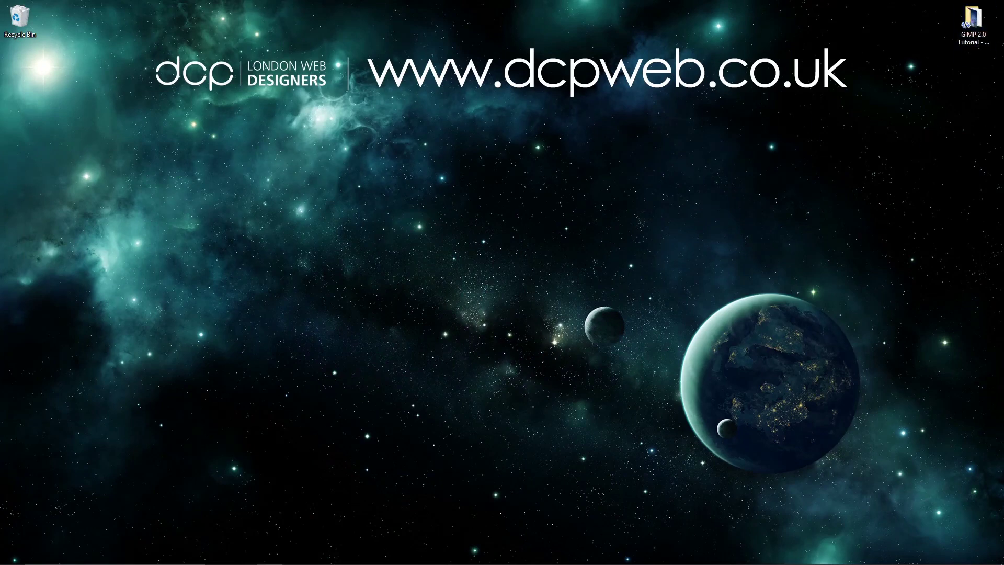
double_click(972, 20)
left_click(580, 202)
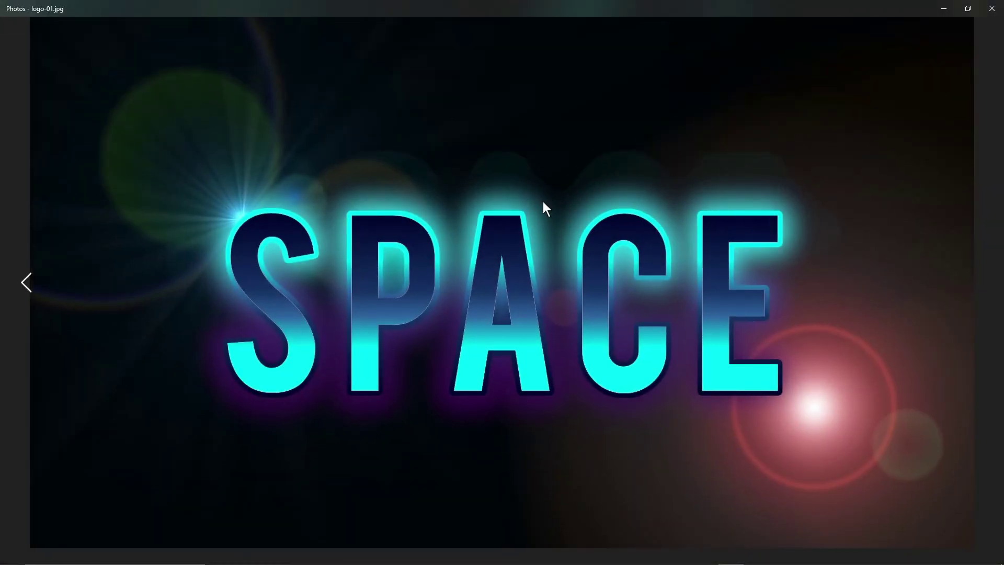
scroll(595, 213, "up", 3)
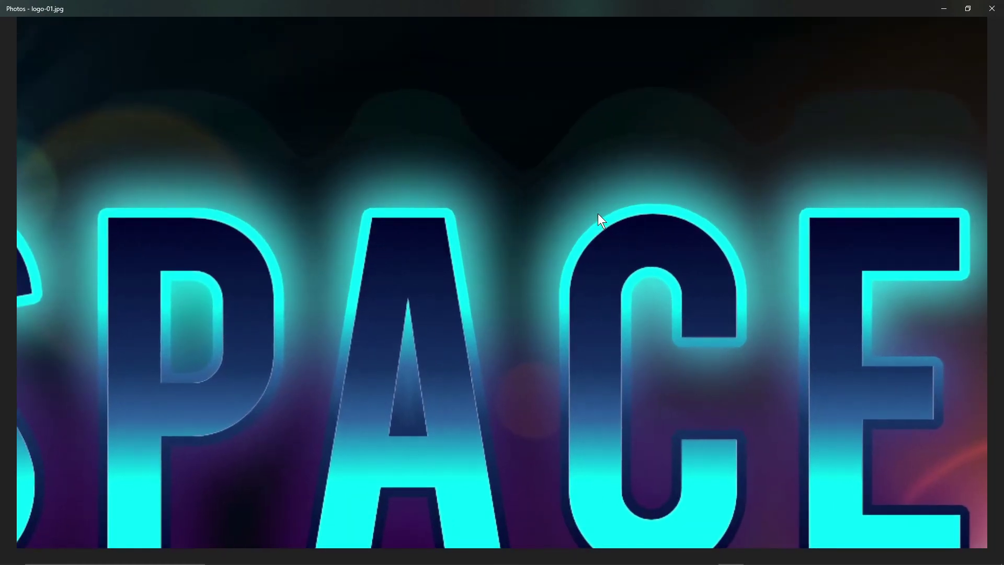
- View the whole logo-01.jpg image, close Photos and select the BEBAS font file in the tutorial folder
scroll(597, 214, "down", 3)
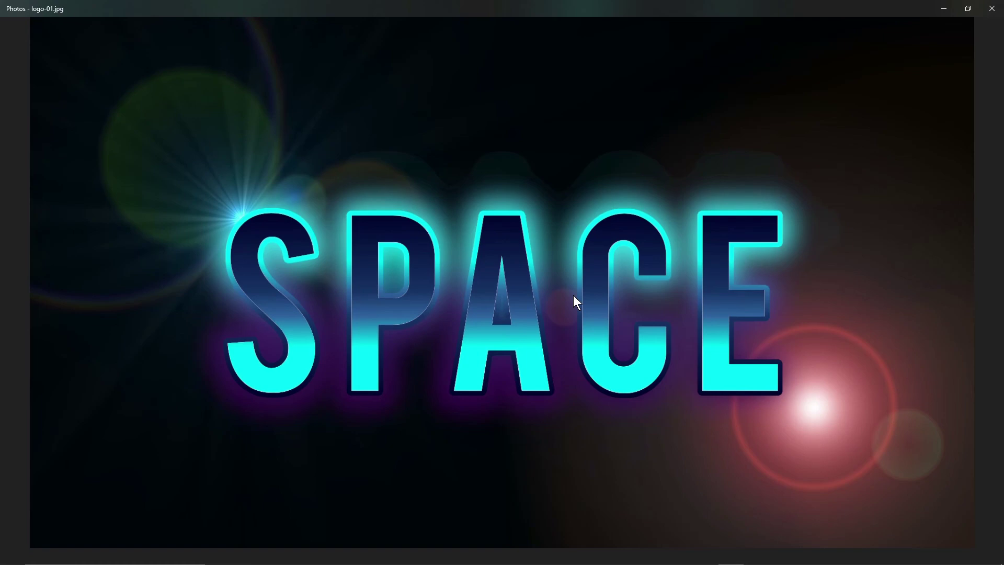
left_click(992, 8)
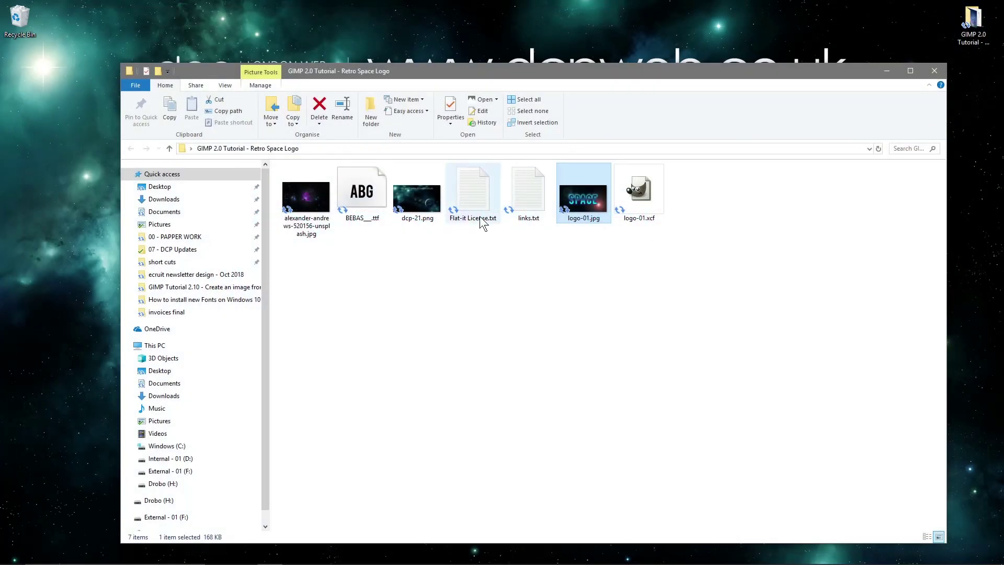
left_click(368, 194)
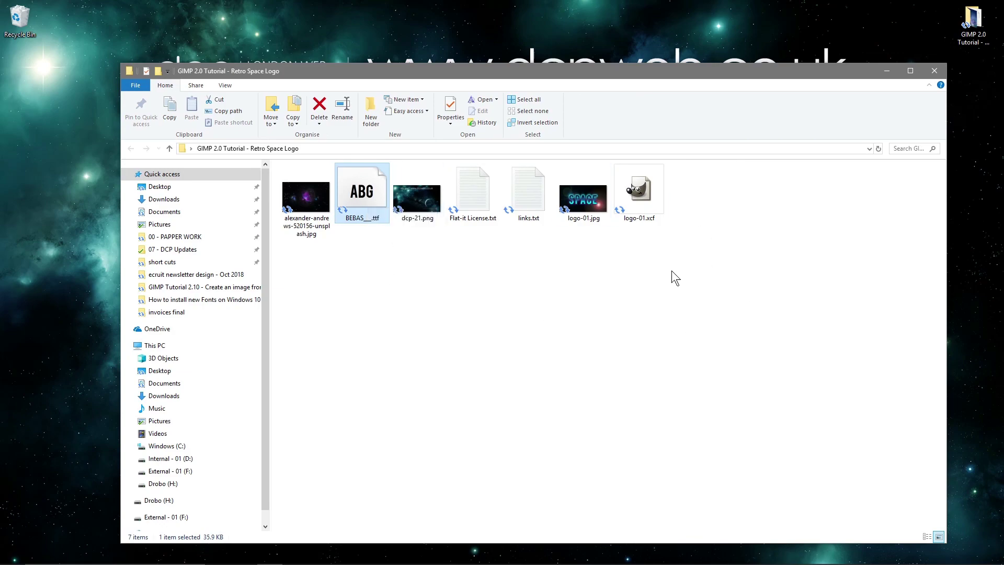
- Reopen logo-01.jpg in Photos to examine the finished artwork, and close the viewer
double_click(596, 205)
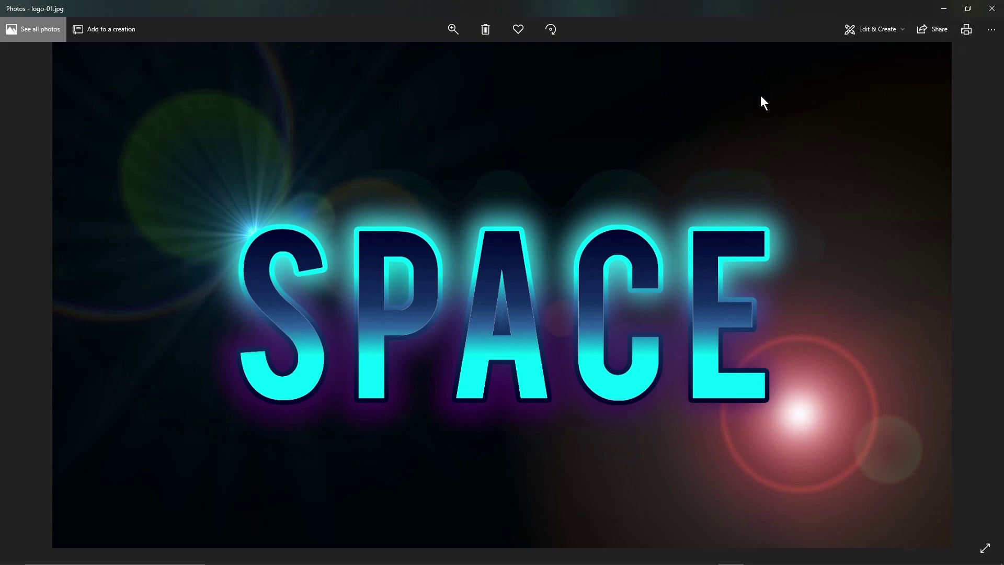
double_click(763, 156)
left_click(992, 9)
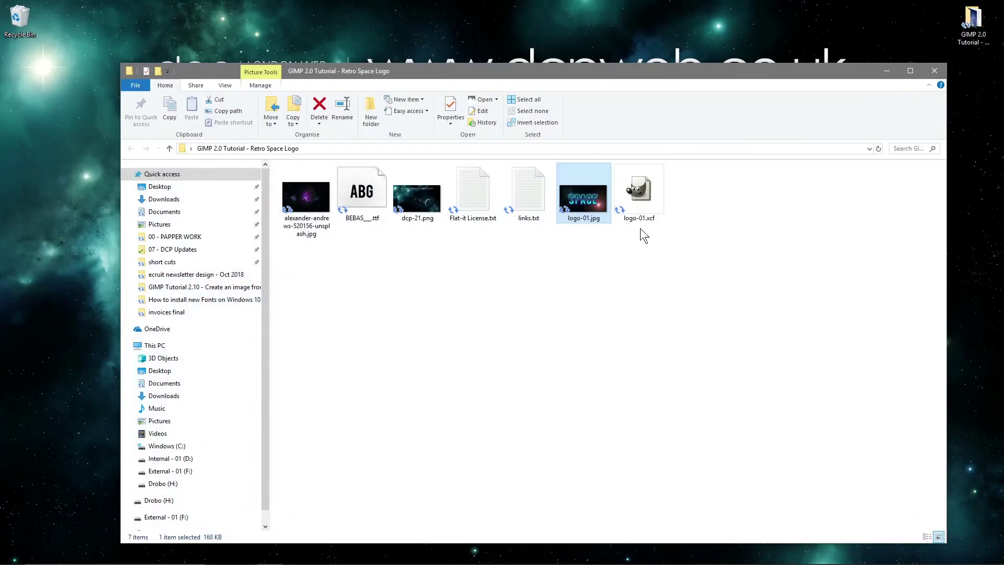
- Move the folder window aside to uncover the wallpaper and set logo-01.jpg as the desktop background
left_click_drag(584, 70, 766, 125)
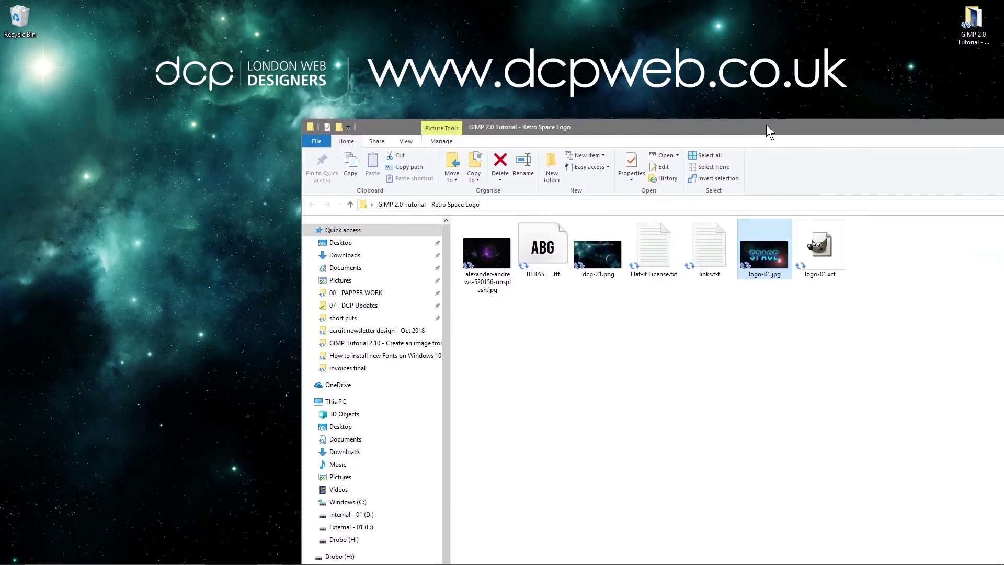
right_click(770, 256)
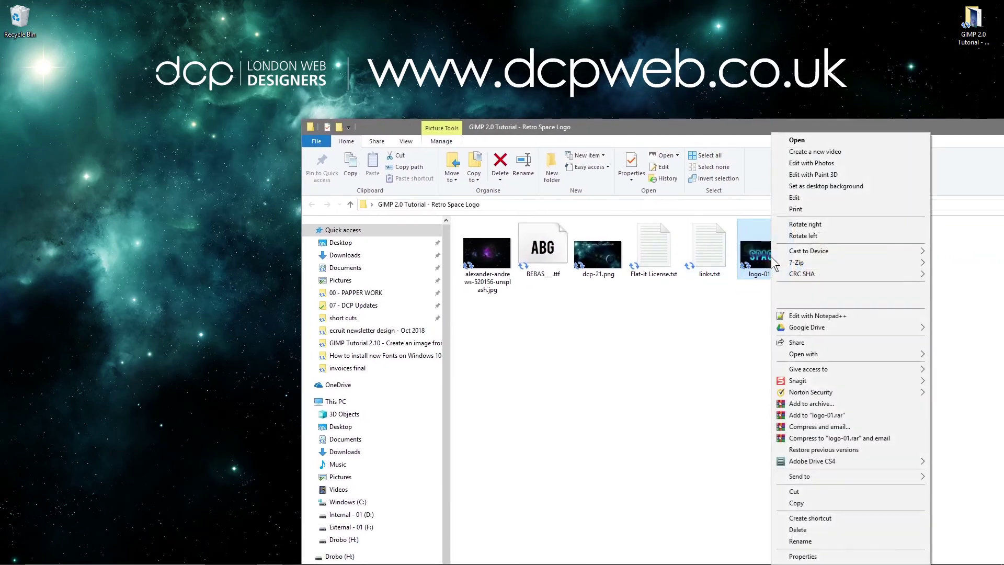
left_click(804, 186)
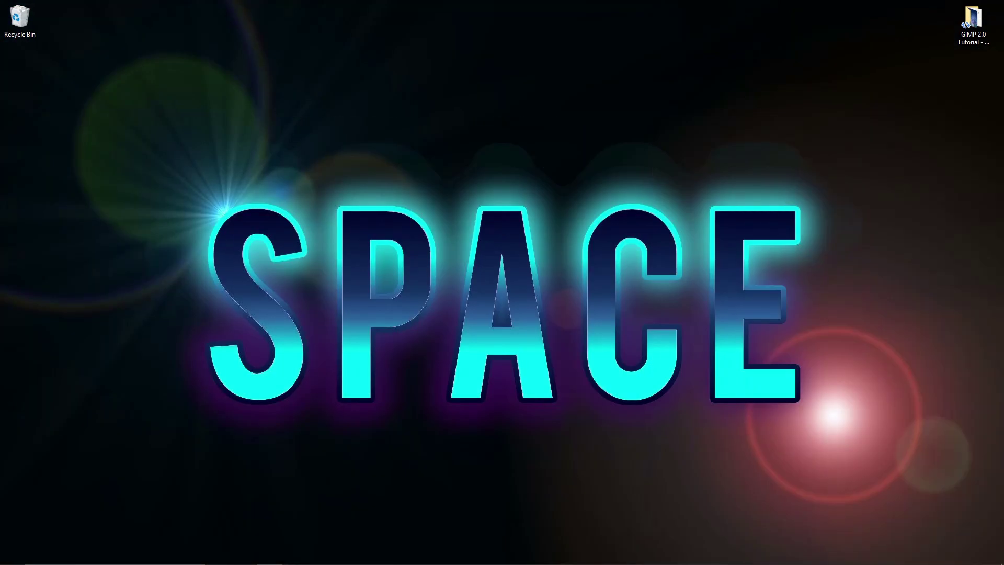